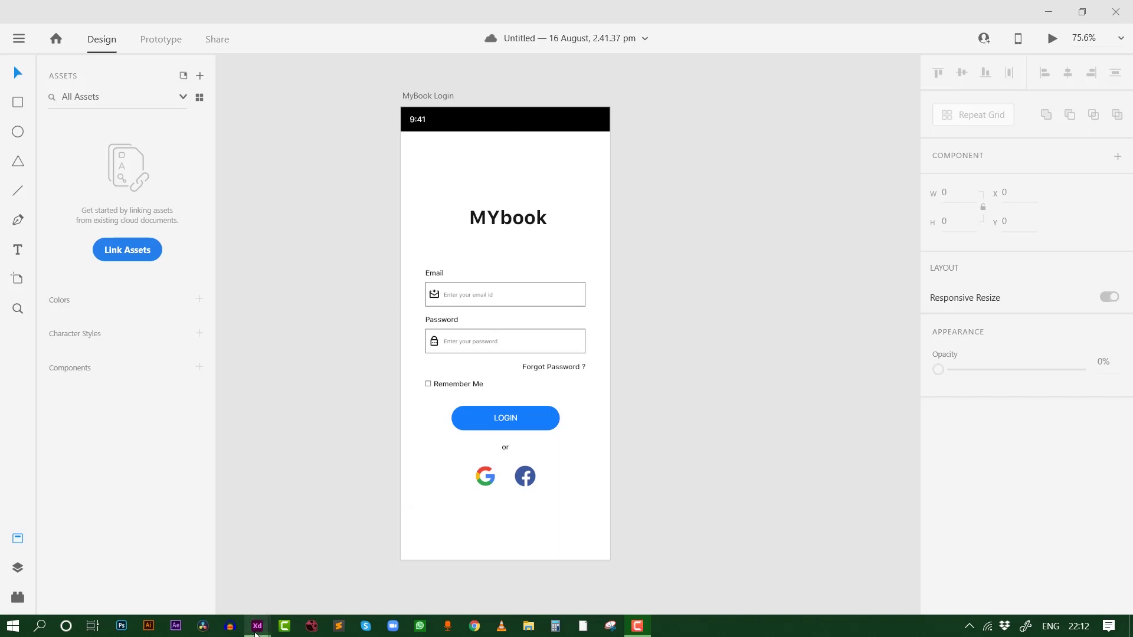
Switch to the MYbook Login document and close its leftover preview window
mouse_move(257, 626)
click(314, 570)
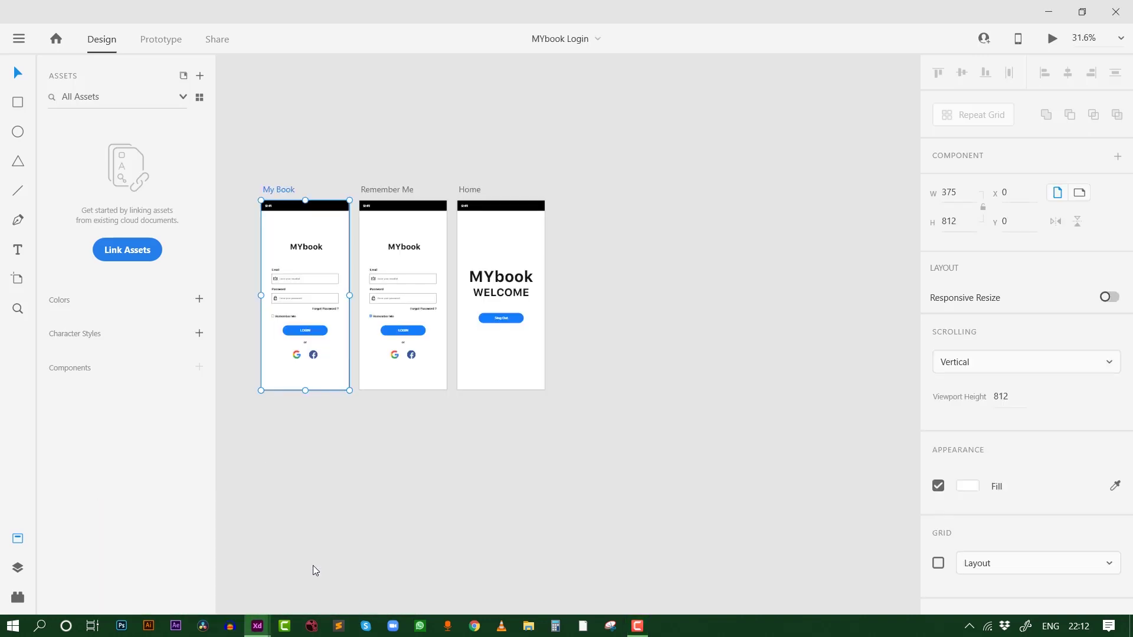
scroll(413, 404, up, 3)
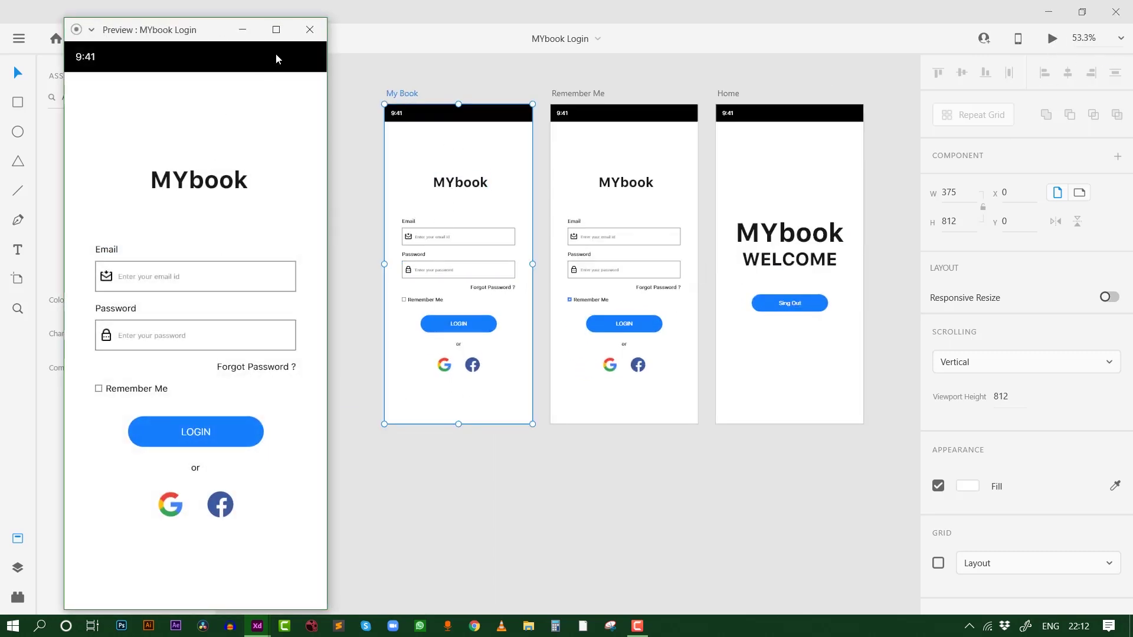
drag(211, 36, 302, 26)
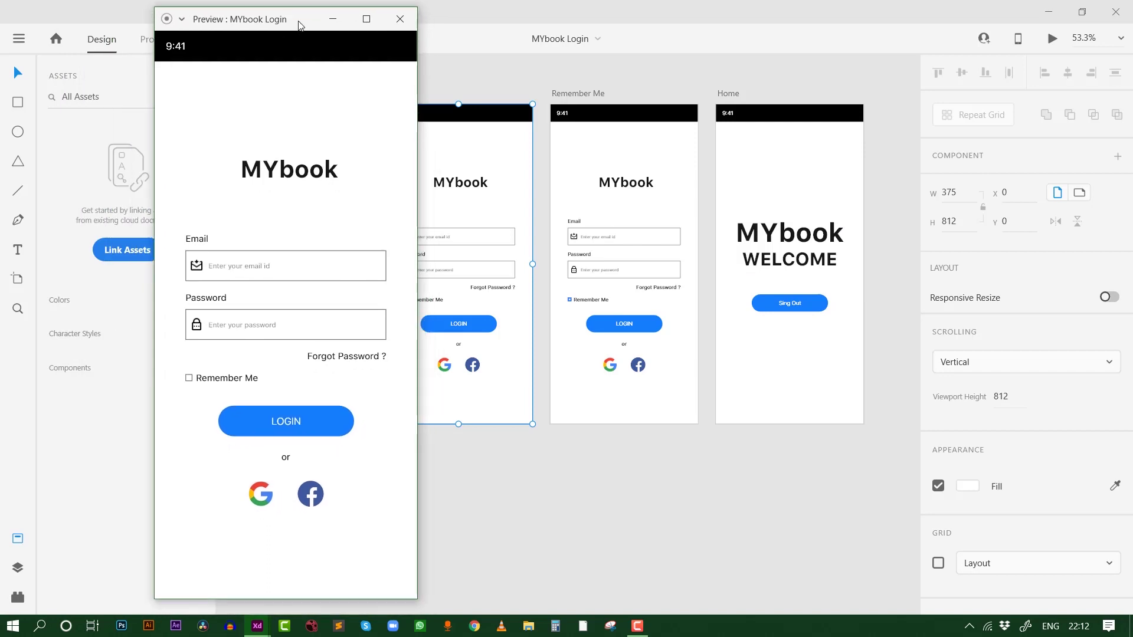
click(400, 20)
Select the My Book artboard, launch Desktop Preview, and maximise the MYbook Login window
click(366, 104)
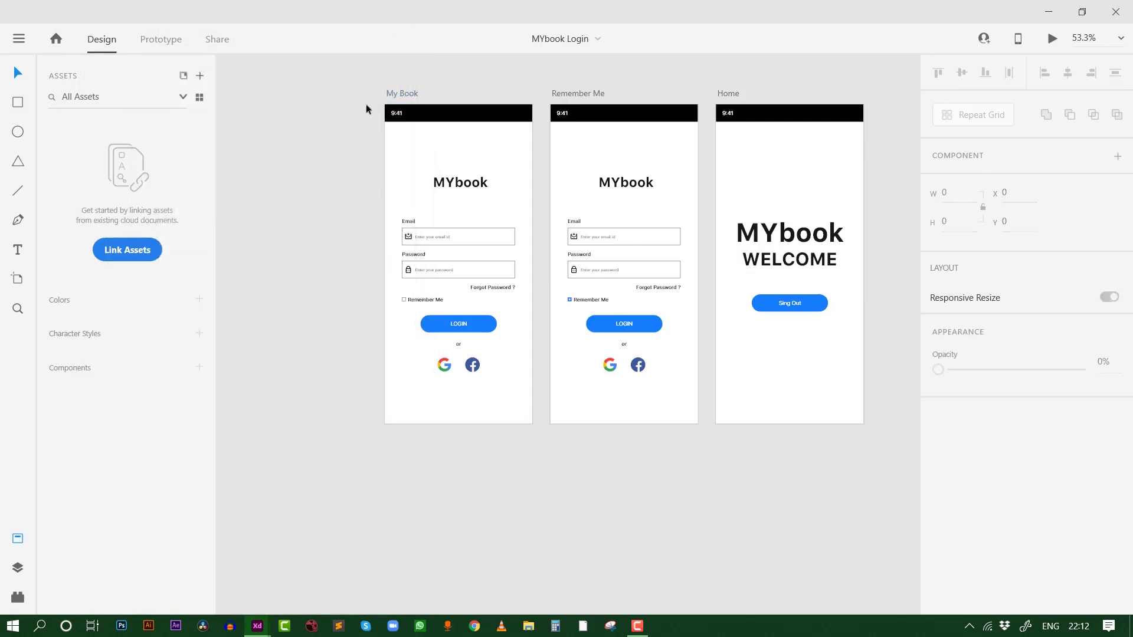
click(403, 95)
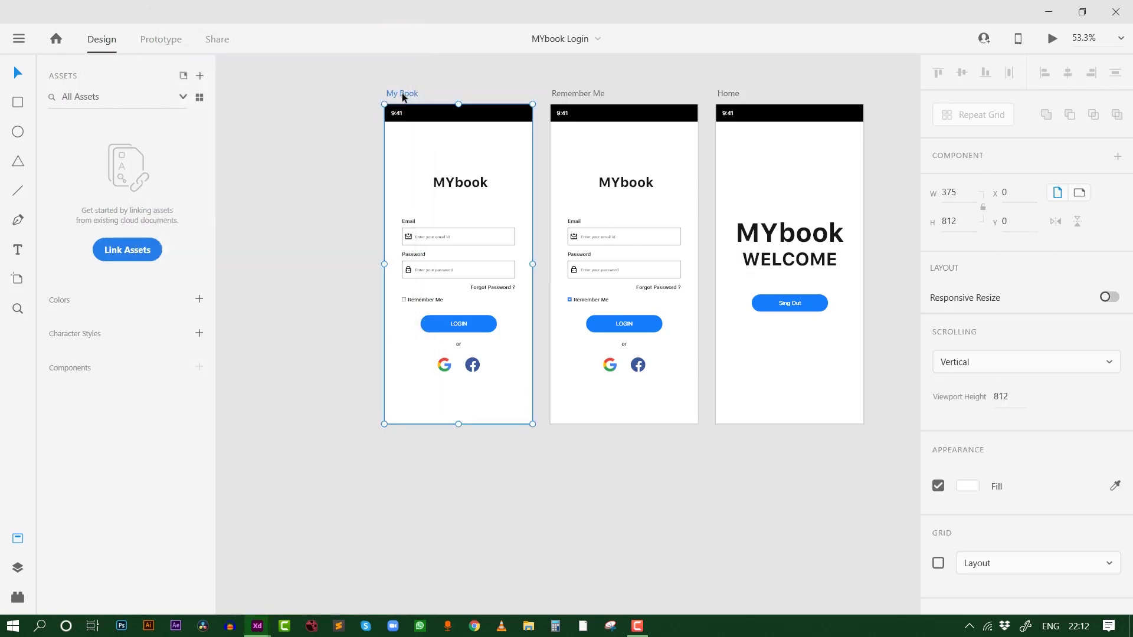
click(1051, 40)
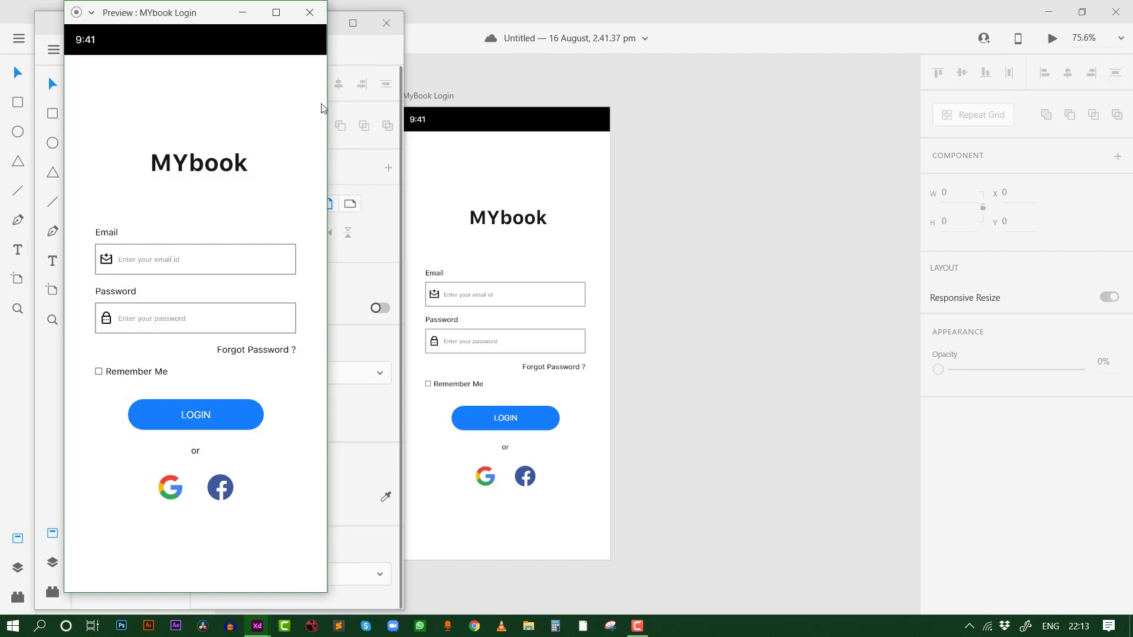
click(353, 22)
click(353, 23)
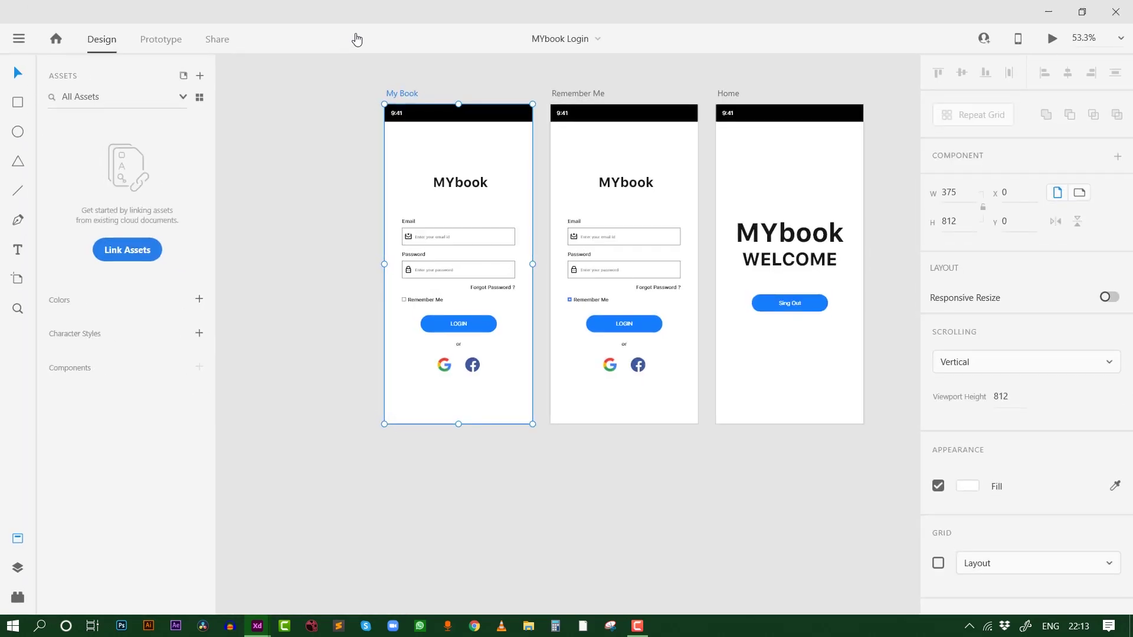
In the login preview, toggle the Remember Me checkbox on and off three times
mouse_move(257, 625)
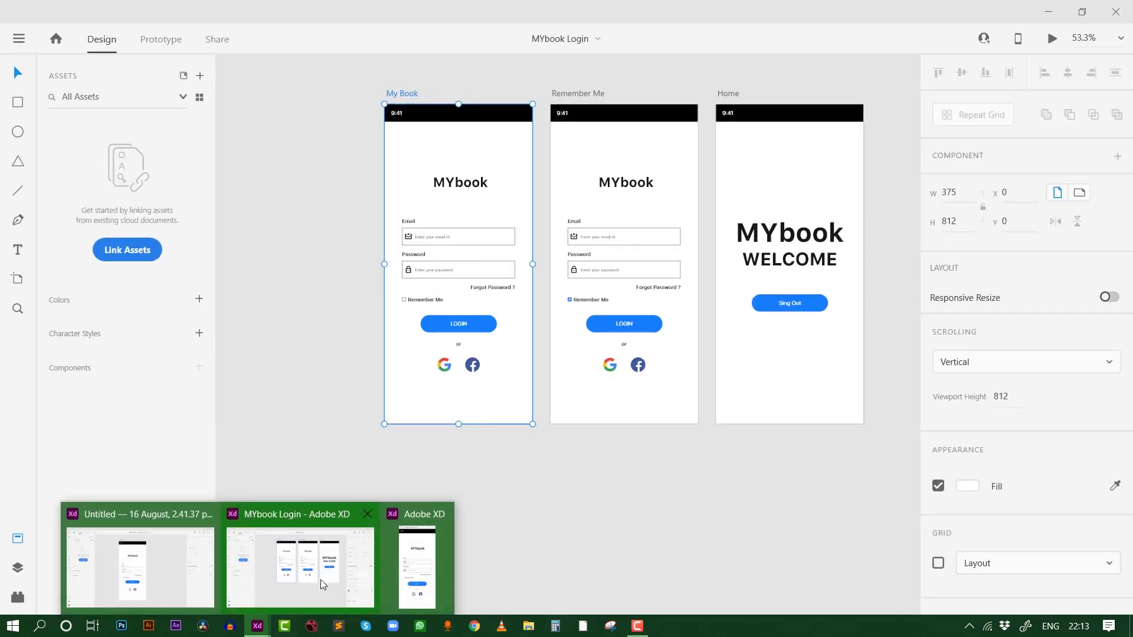
click(417, 574)
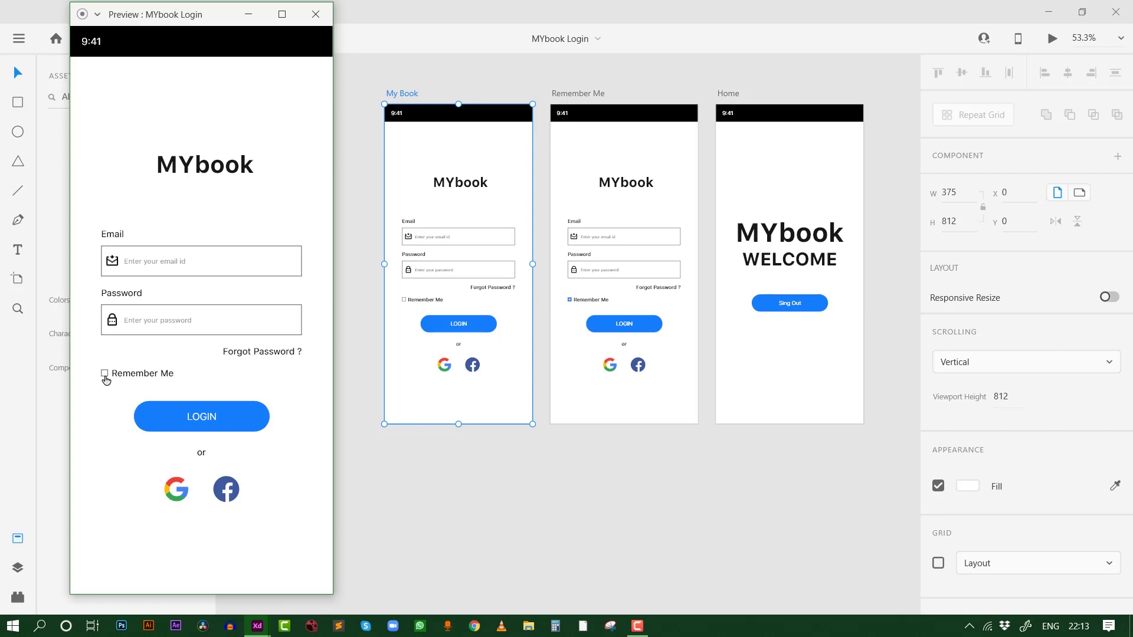
click(105, 374)
click(107, 377)
click(106, 375)
click(107, 376)
click(107, 377)
click(107, 376)
Log in to the Home welcome screen, sign out back to login, and close the preview
click(199, 421)
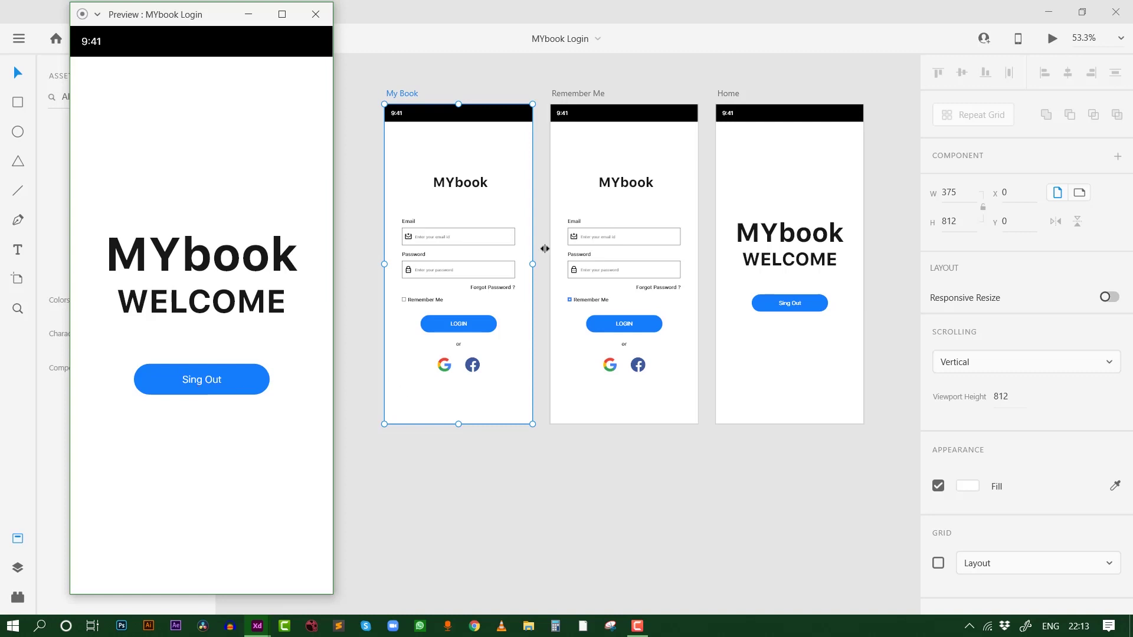
click(208, 387)
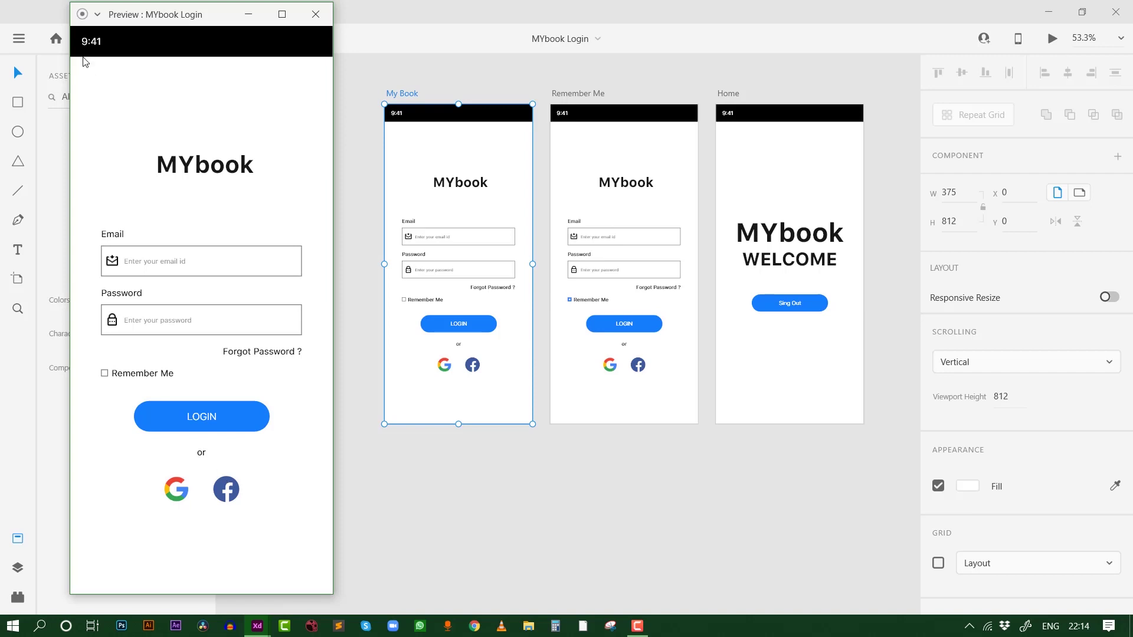
click(316, 16)
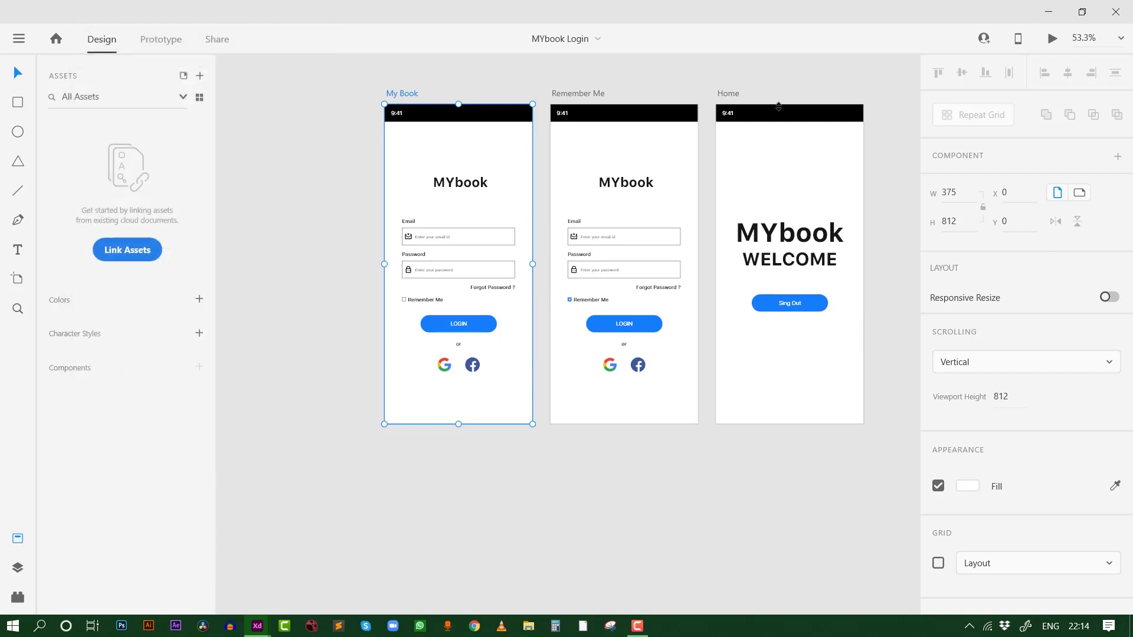
In the Untitled document, Alt-drag the MyBook Login artboard to create a copy on its right
mouse_move(257, 626)
click(207, 589)
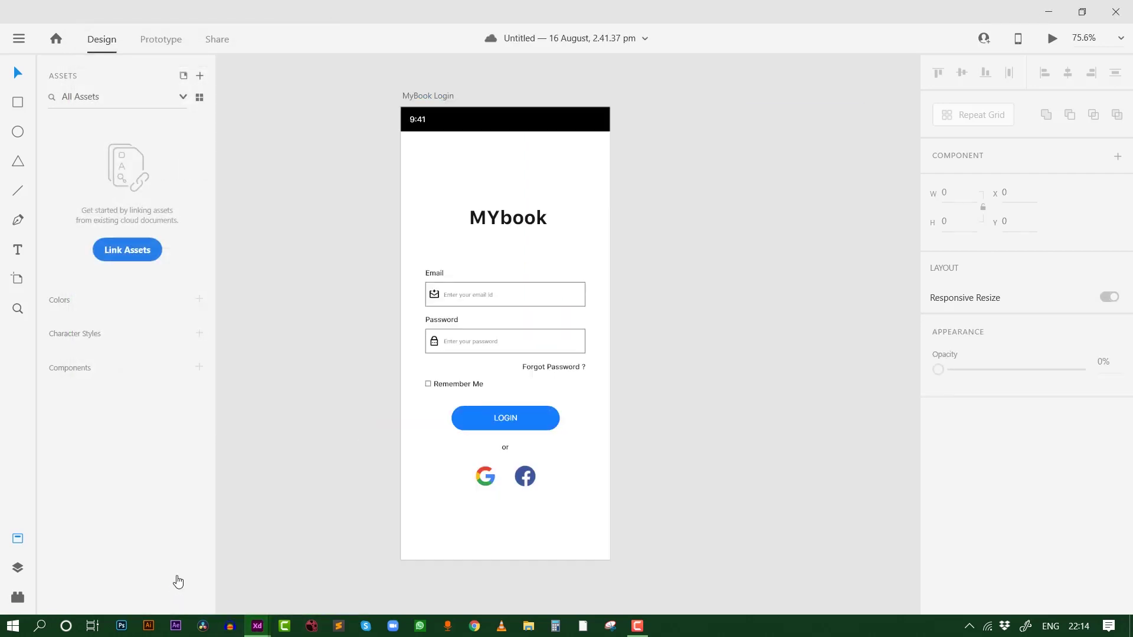
drag(769, 328, 610, 351)
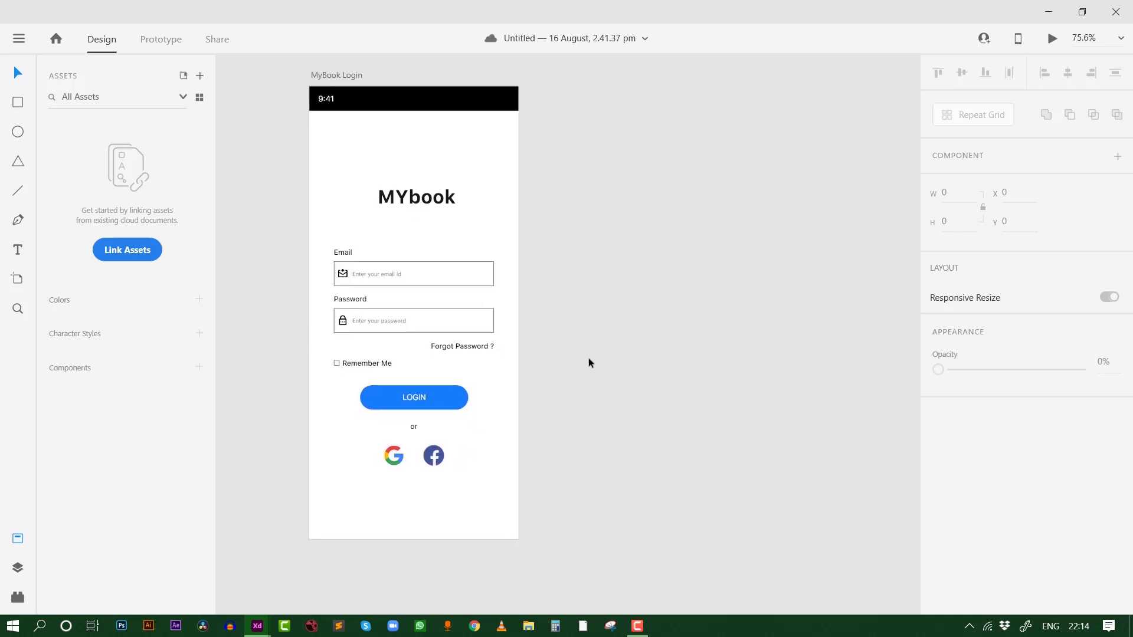
scroll(589, 357, up, 5)
scroll(372, 377, left, 5)
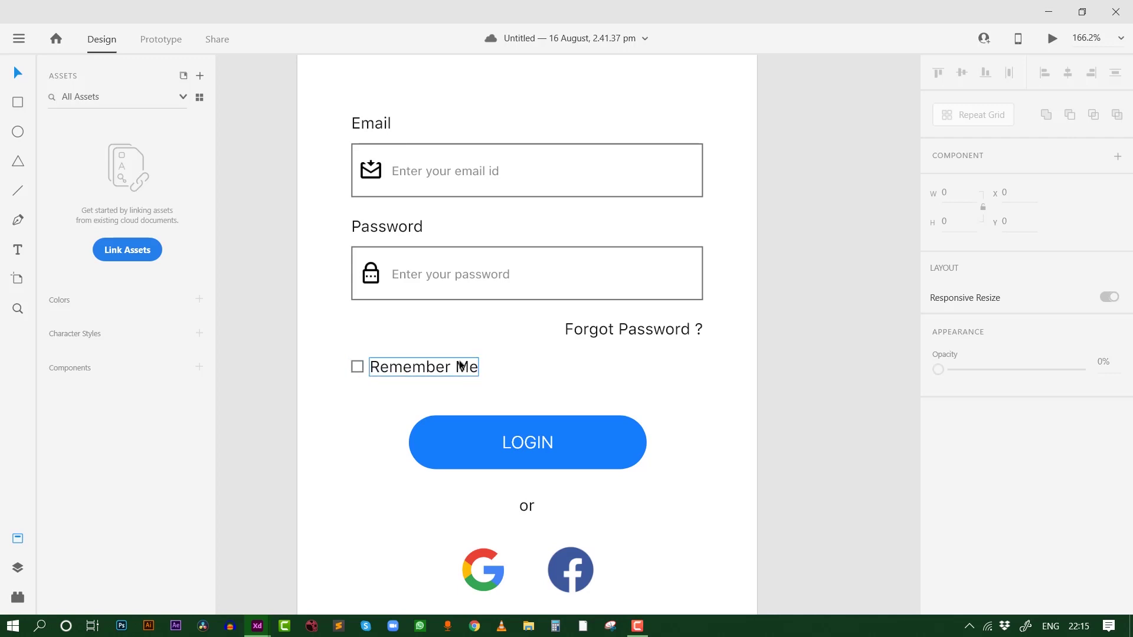
scroll(462, 365, down, 6)
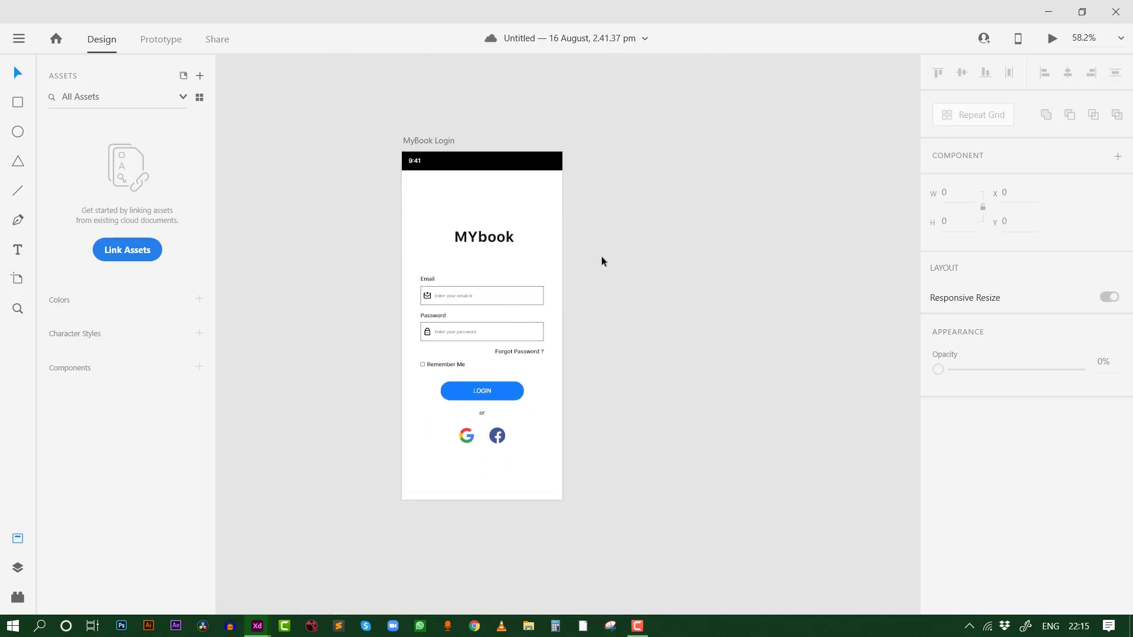
click(433, 139)
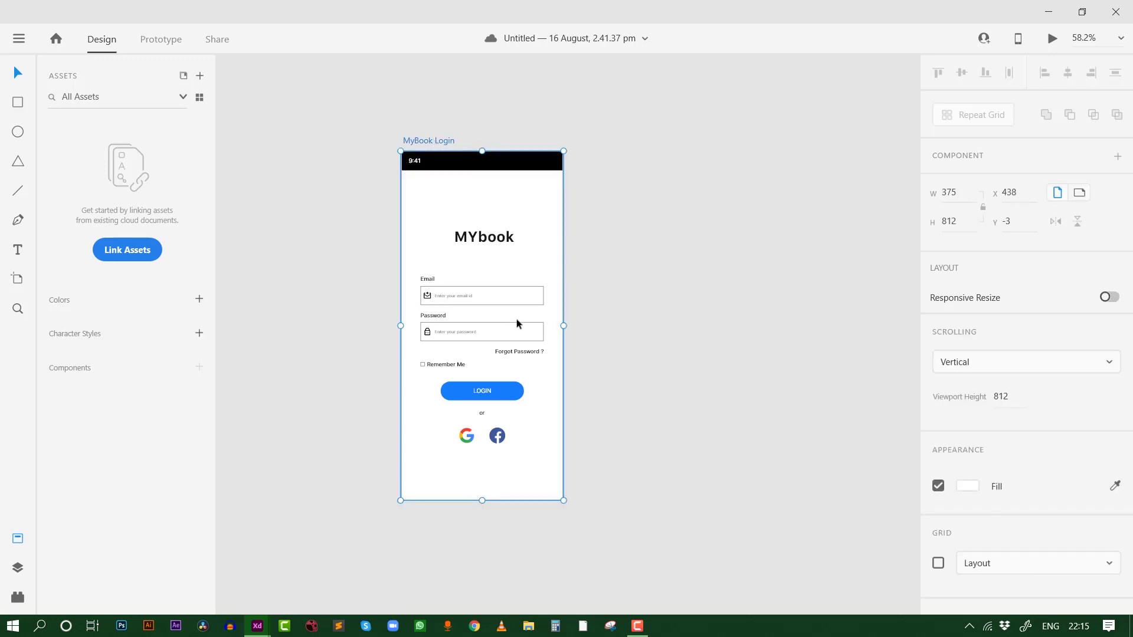
scroll(589, 293, right, 2)
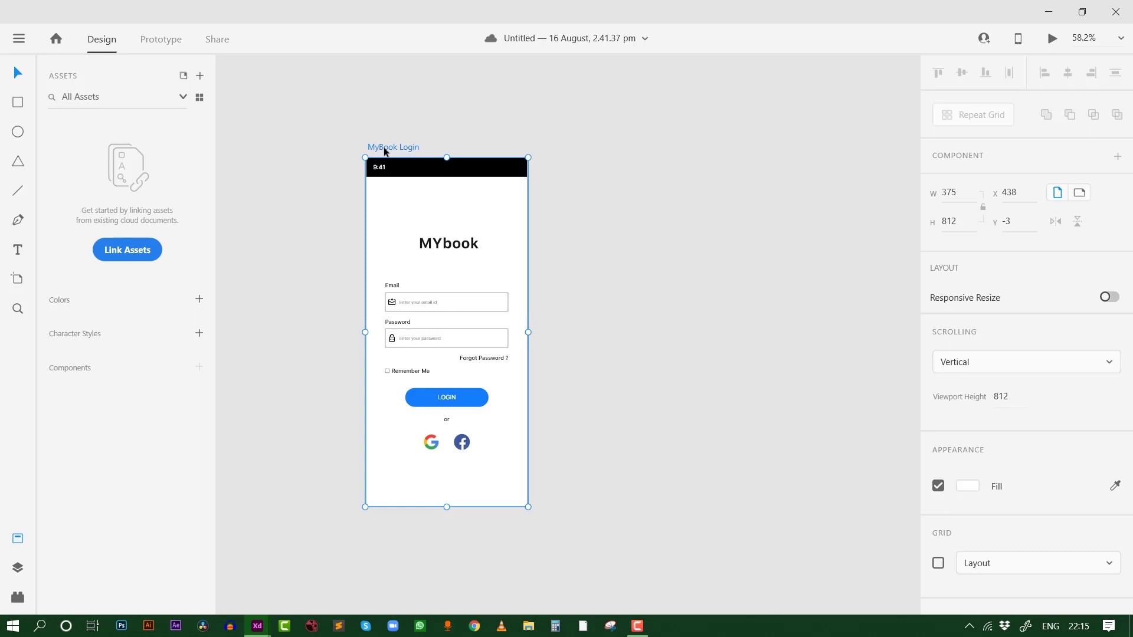
drag(387, 152, 588, 152)
click(777, 144)
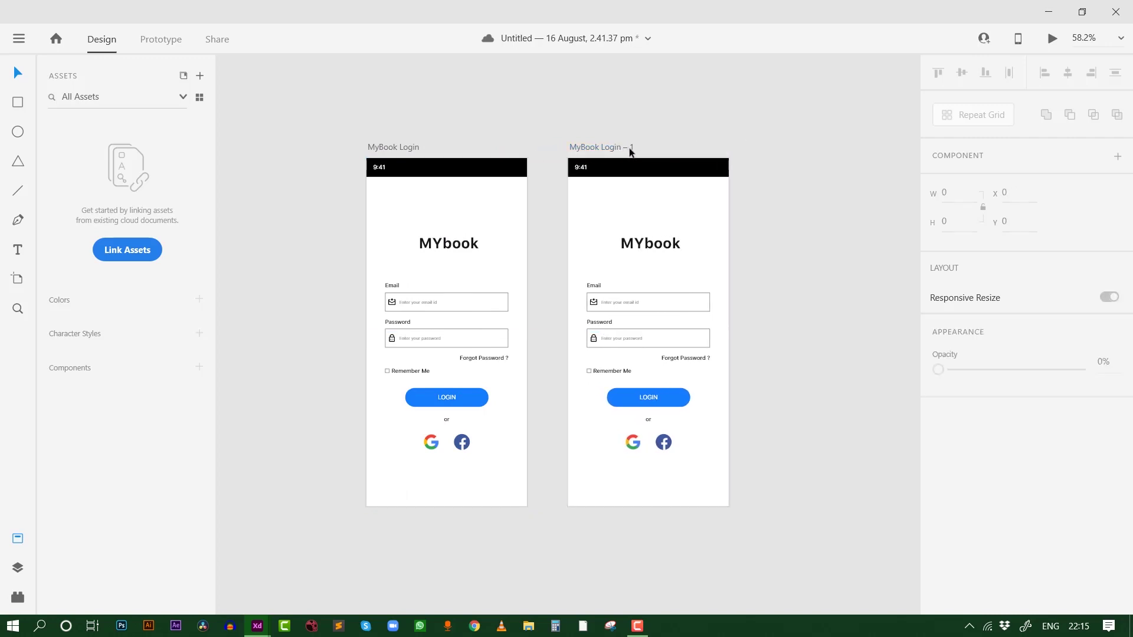
Make a third copy with Ctrl+D, then delete that extra MyBook Login – 2 artboard
drag(673, 157, 602, 167)
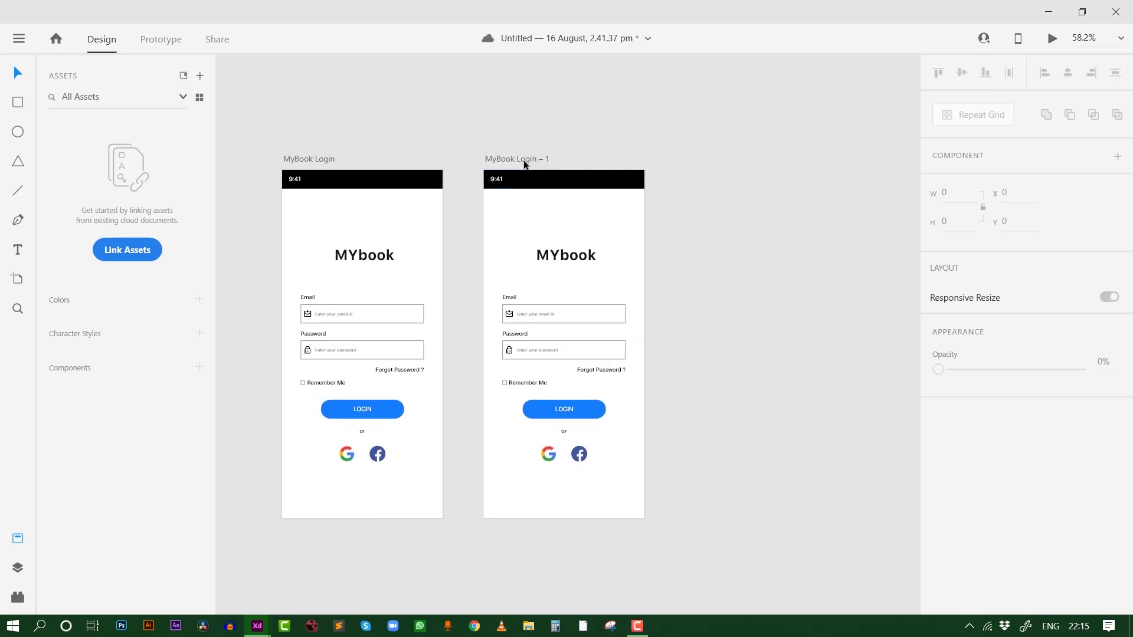
click(525, 164)
key(ctrl+d)
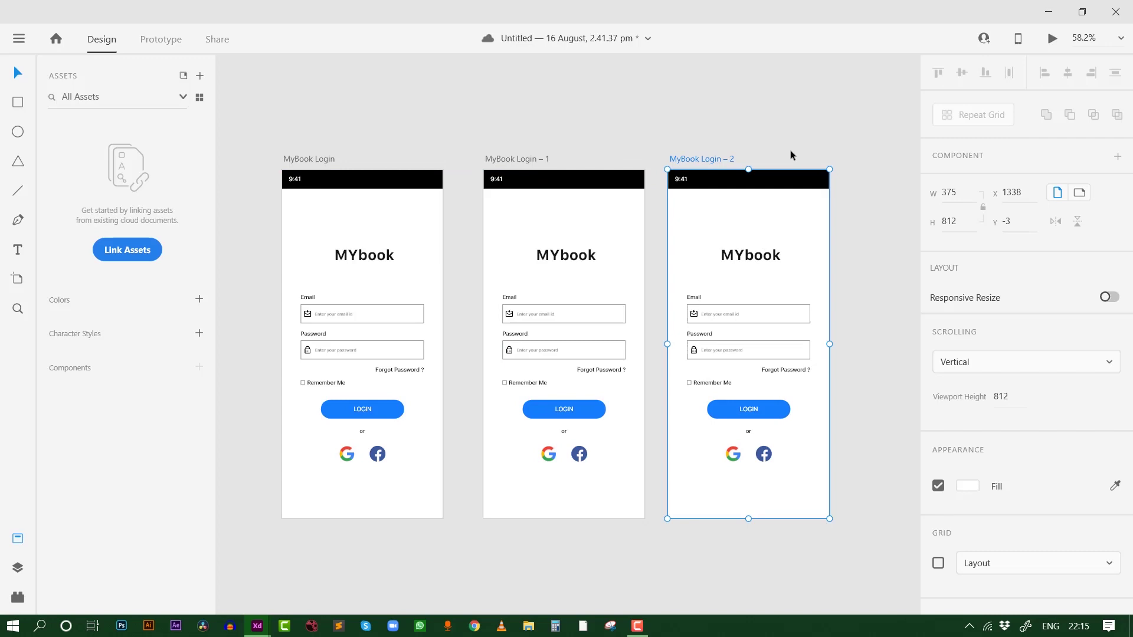
key(Delete)
scroll(506, 384, up, 10)
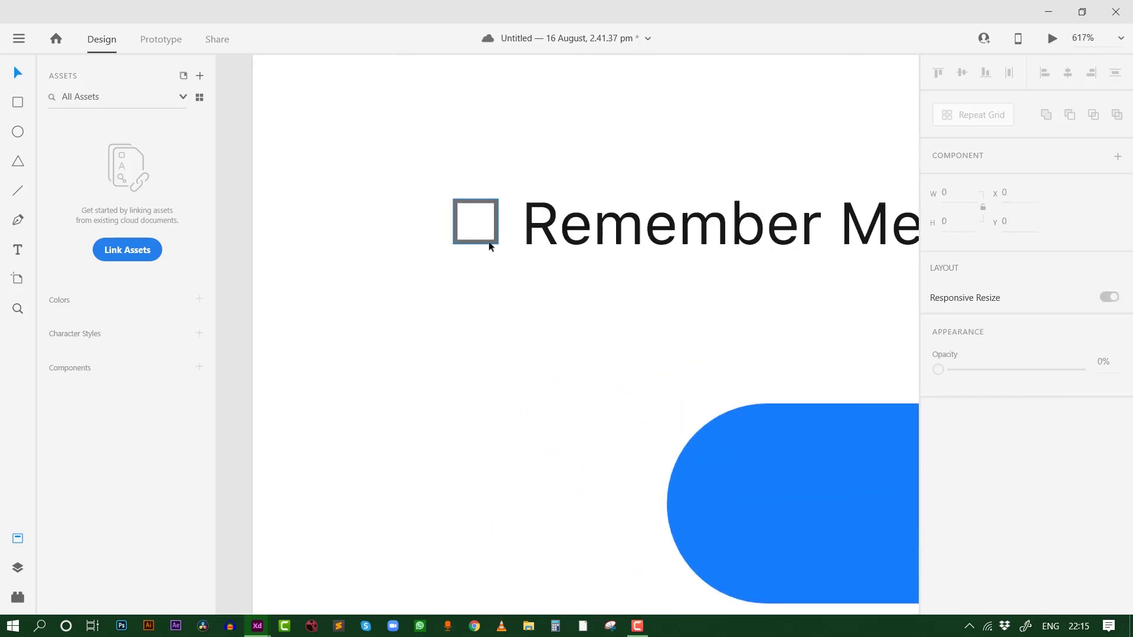
Select the Remember Me checkbox square and set its border thickness to 0.2
click(490, 248)
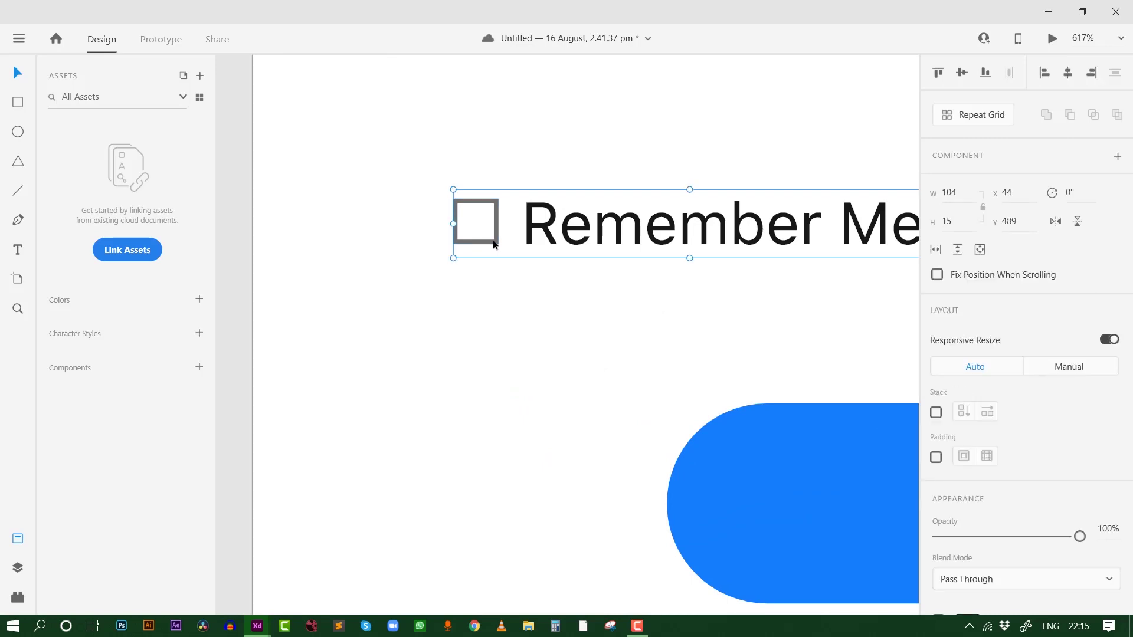
double_click(490, 247)
scroll(954, 472, down, 3)
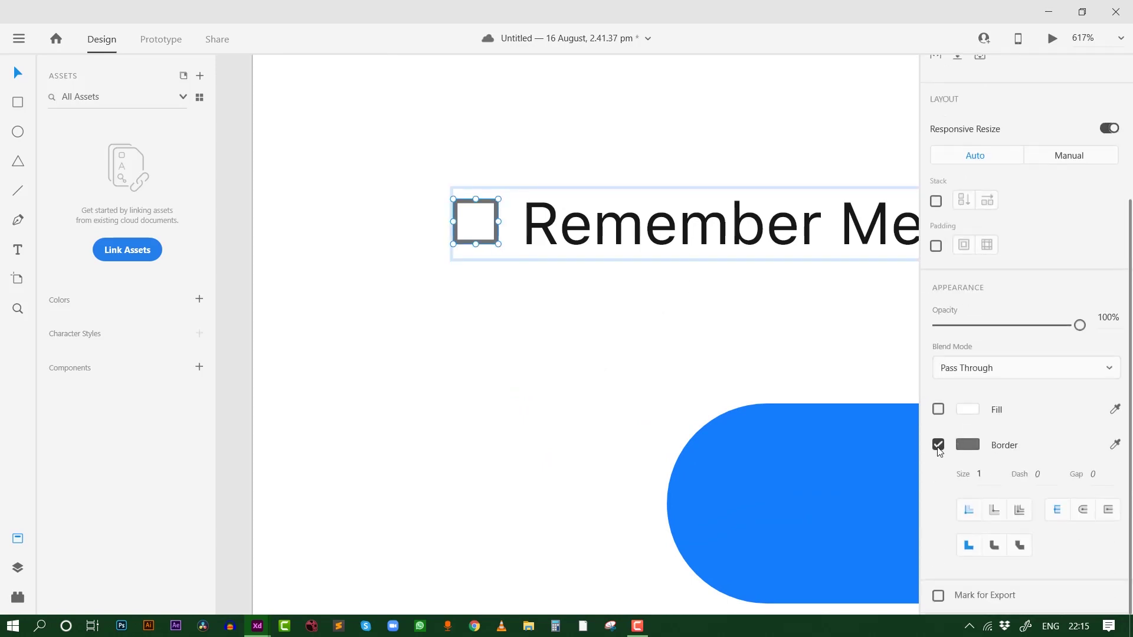
click(971, 475)
text(.2)
key(Return)
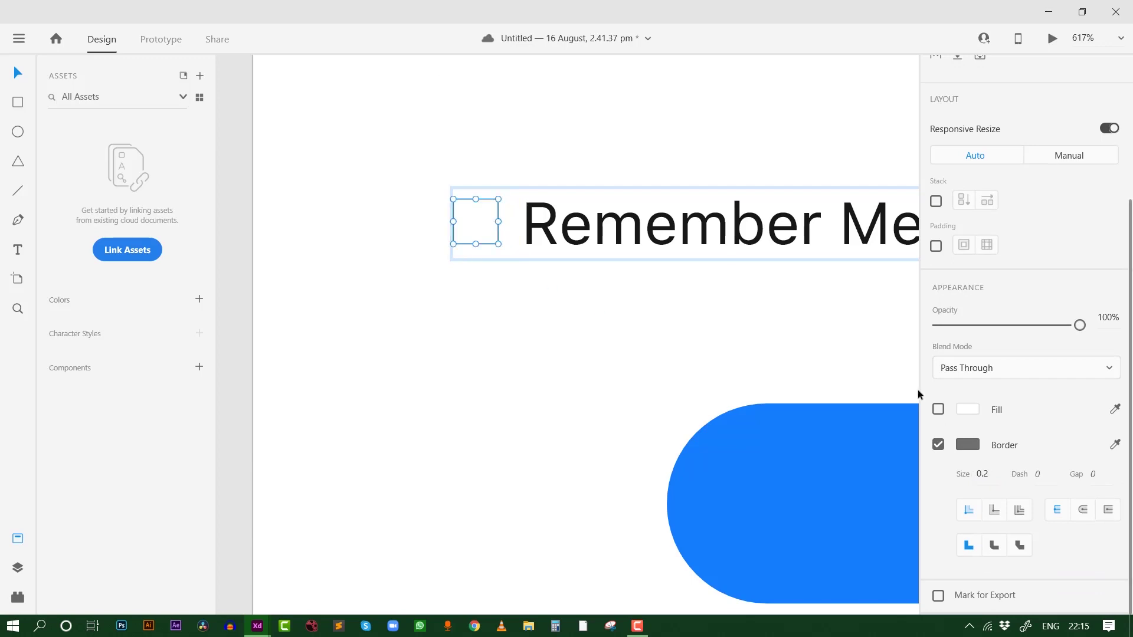
Fill the square with the LOGIN button's blue #147EFB, sampled with the eyedropper
click(938, 410)
click(966, 410)
drag(809, 386, 844, 303)
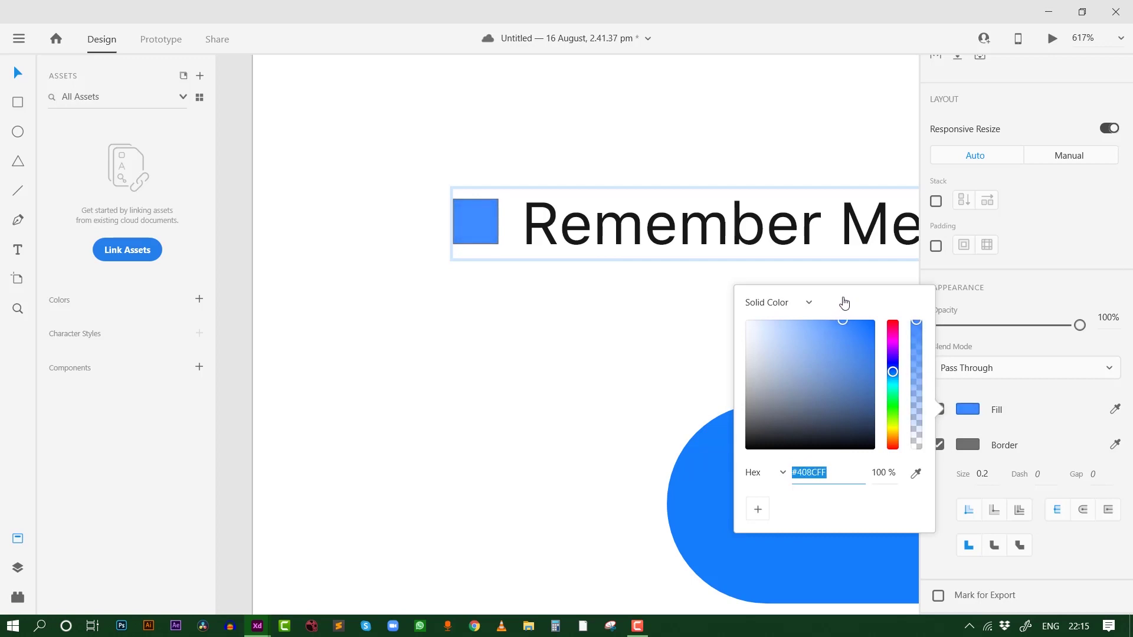
click(915, 473)
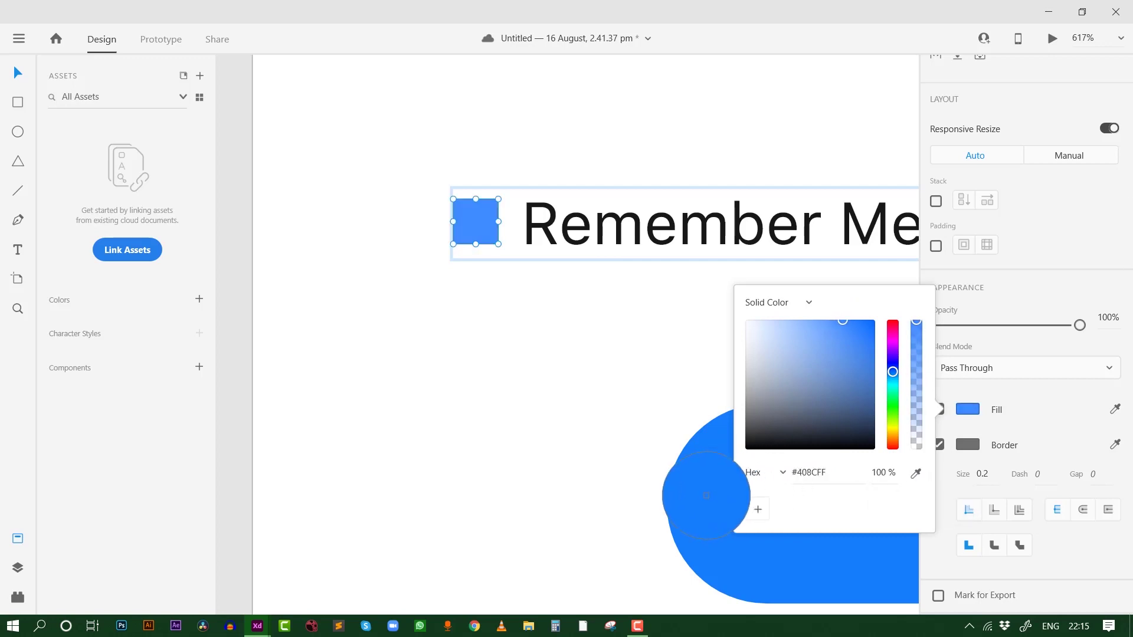
click(707, 497)
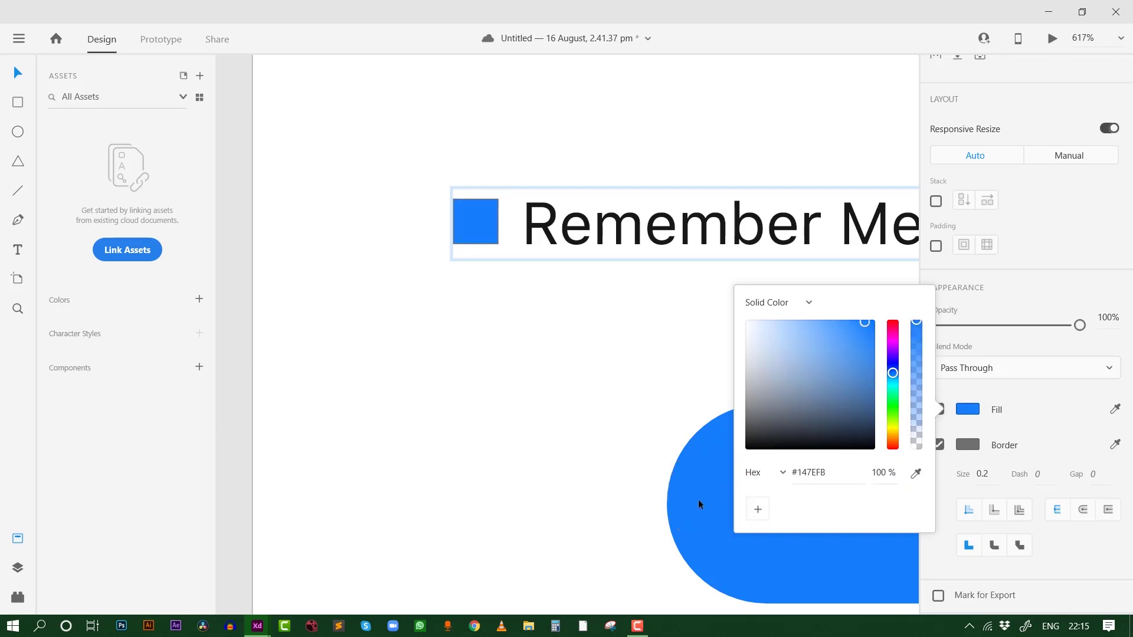
click(398, 338)
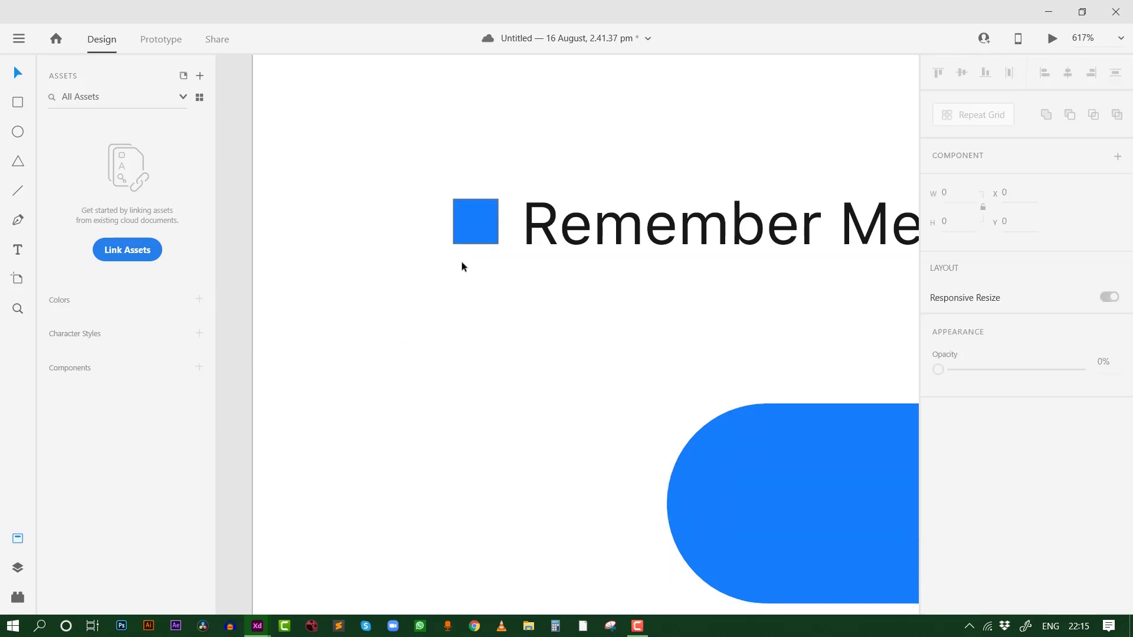
click(476, 221)
double_click(478, 242)
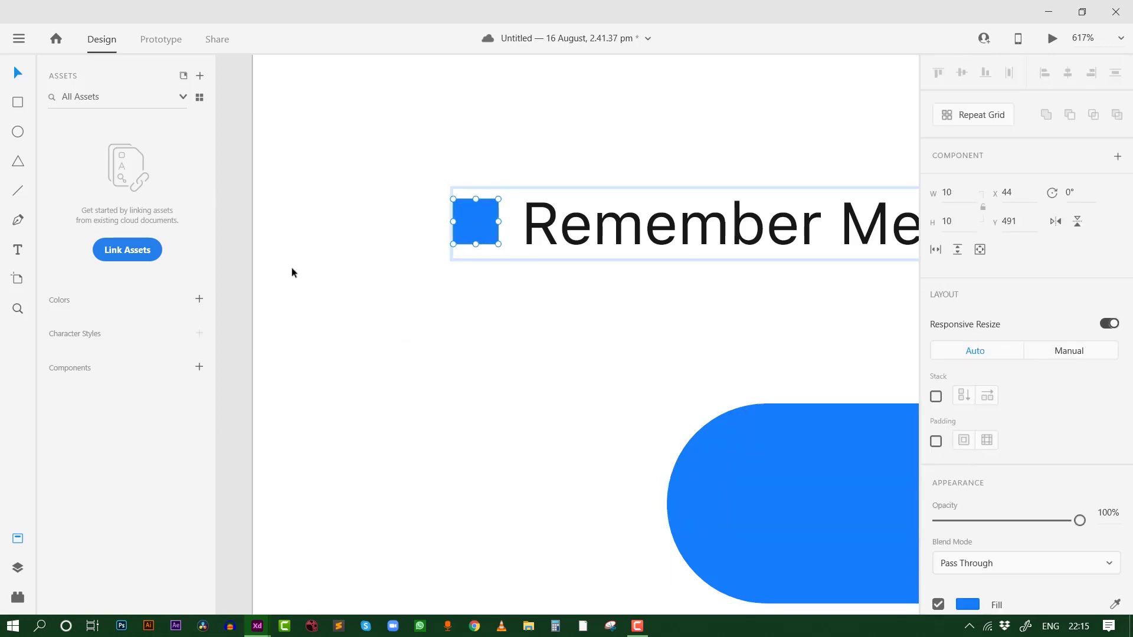
click(425, 289)
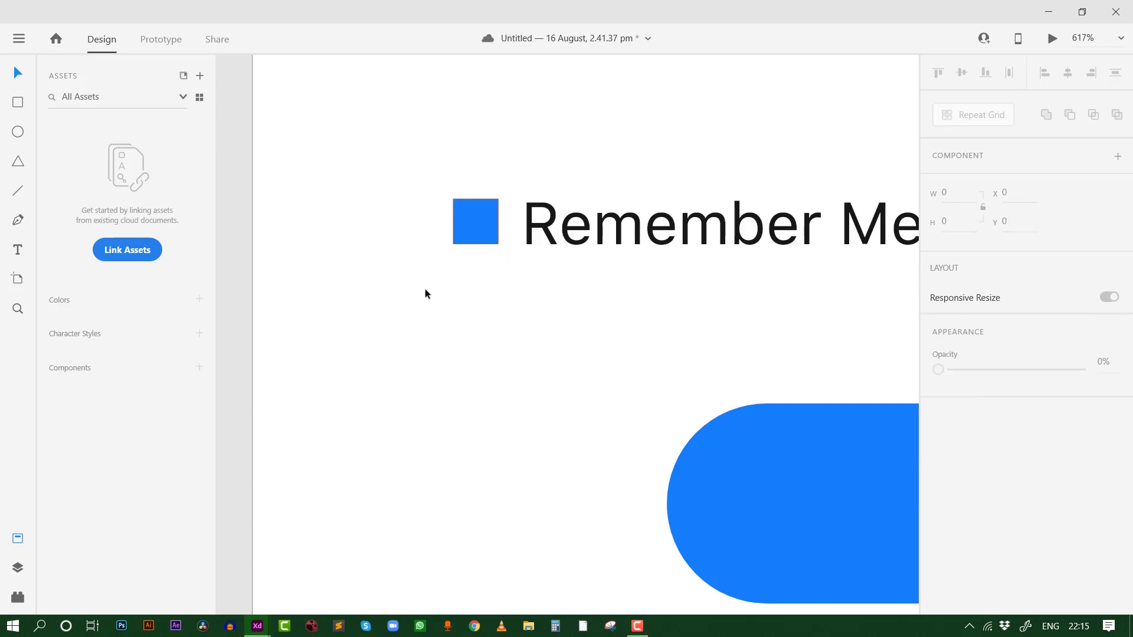
Draw a small 4×4 ellipse inside the blue square, centre it, and remove its border
click(18, 135)
drag(470, 219, 489, 235)
key(v)
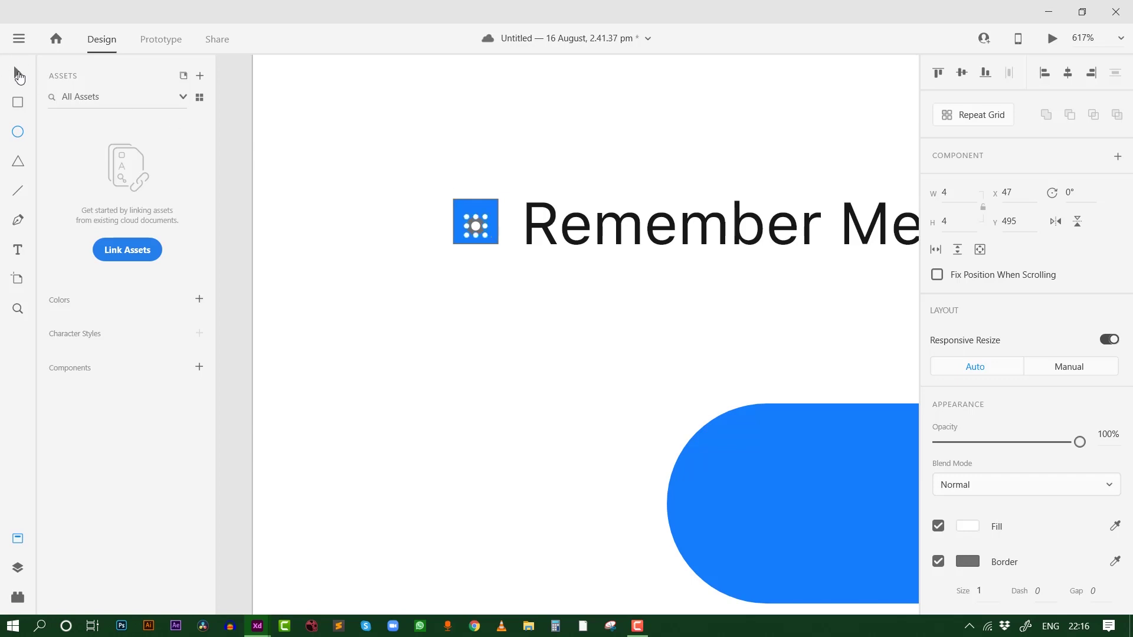
drag(477, 232, 479, 225)
click(938, 563)
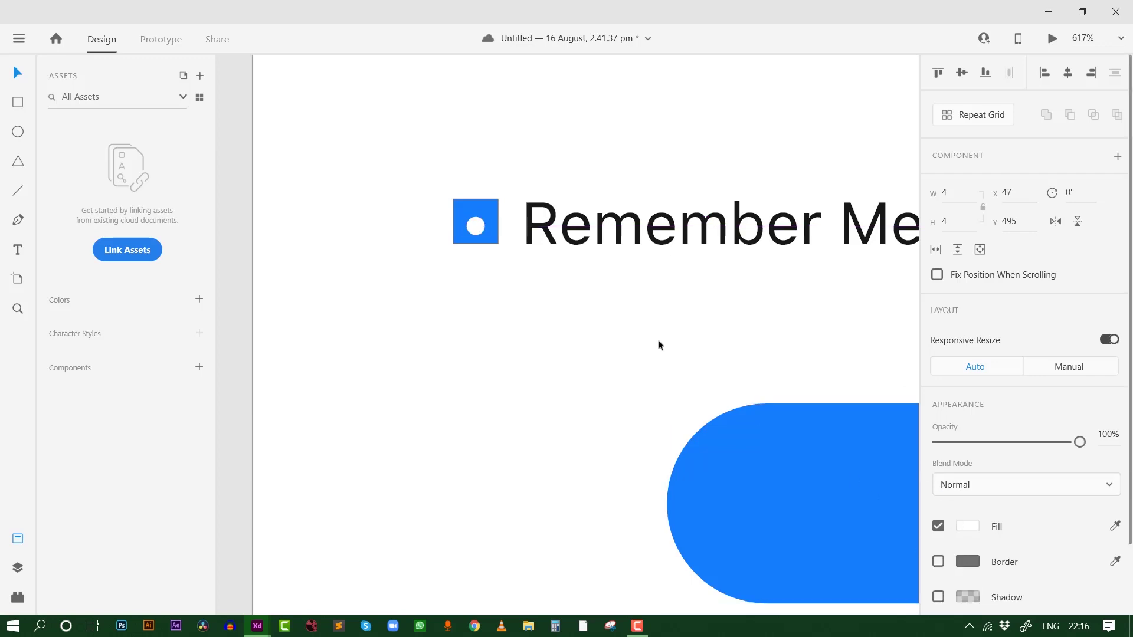
Select the square and dot together, then reselect the login artboard
scroll(402, 218, up, 3)
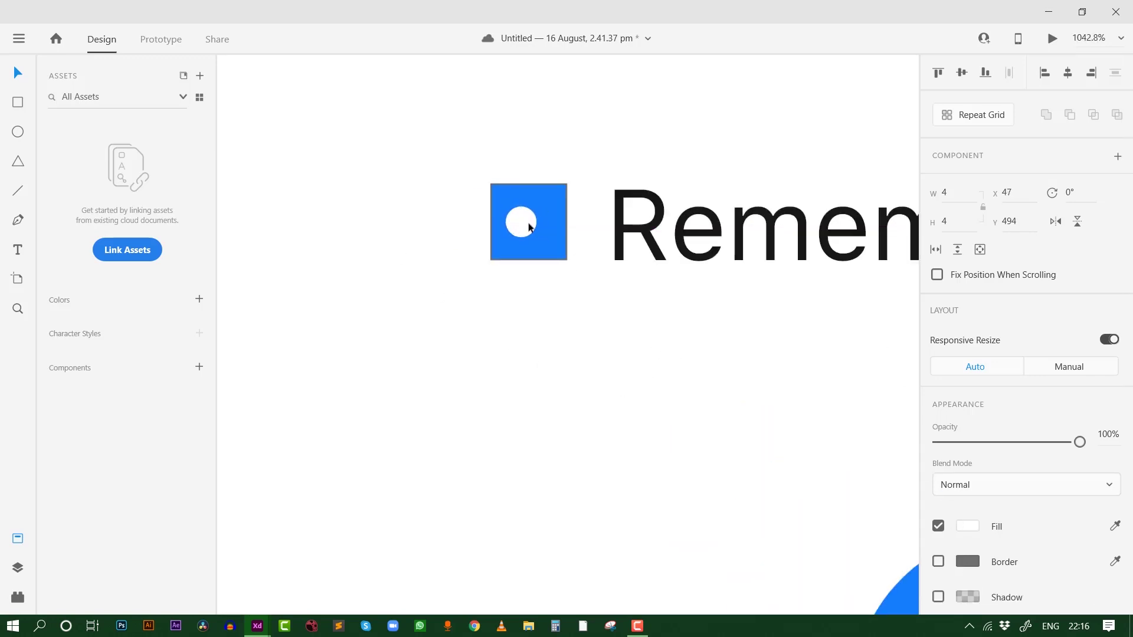
click(550, 246)
double_click(550, 246)
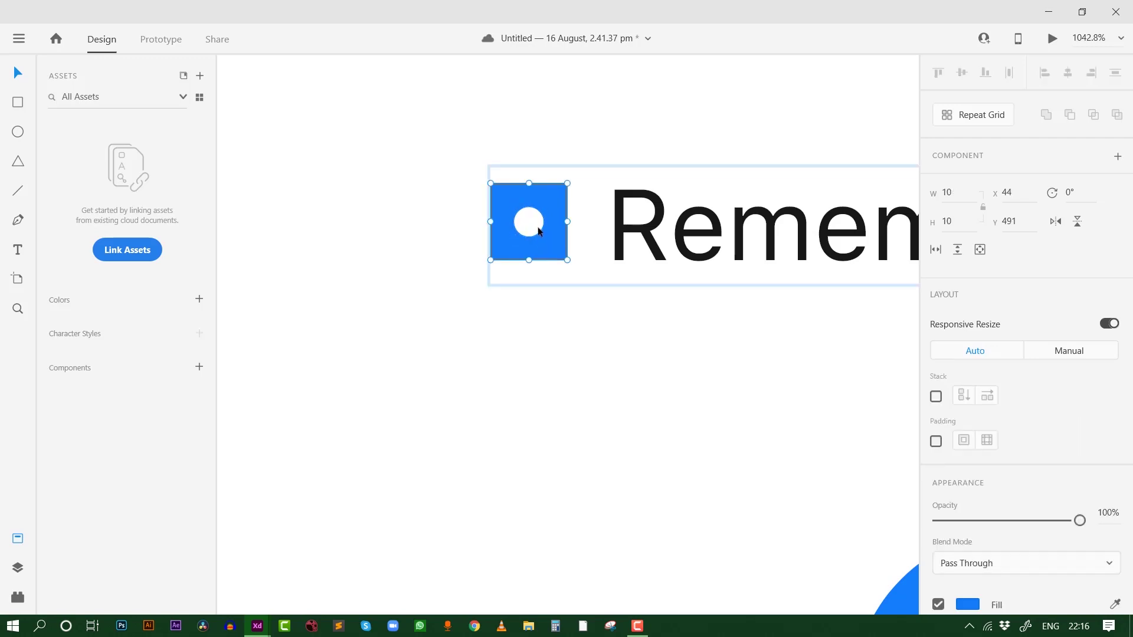
key(ctrl+a)
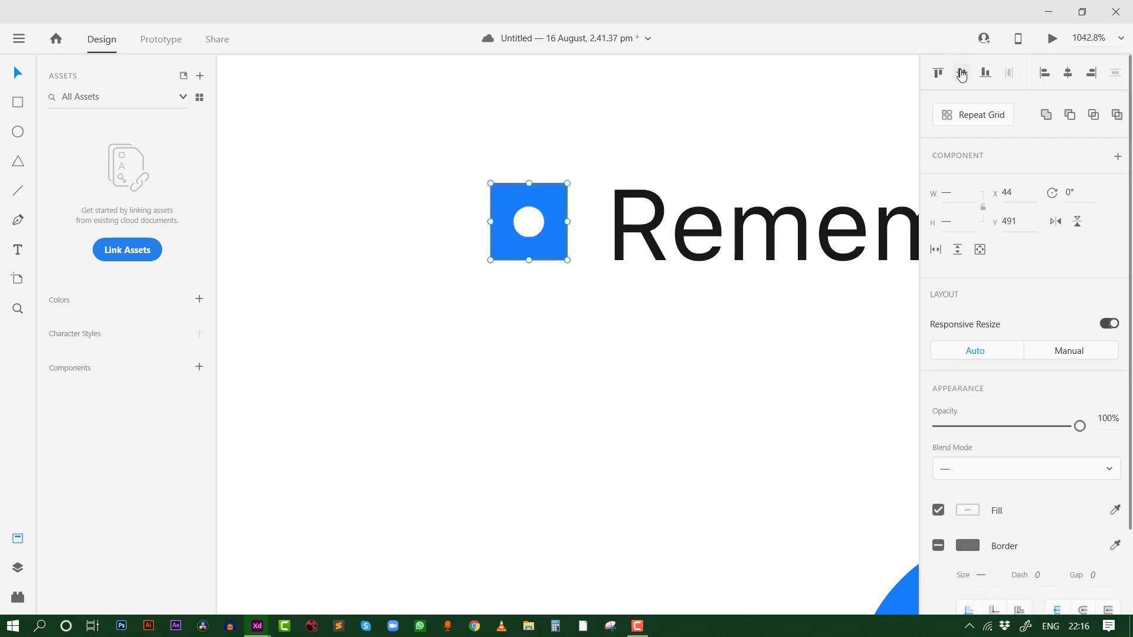
click(675, 78)
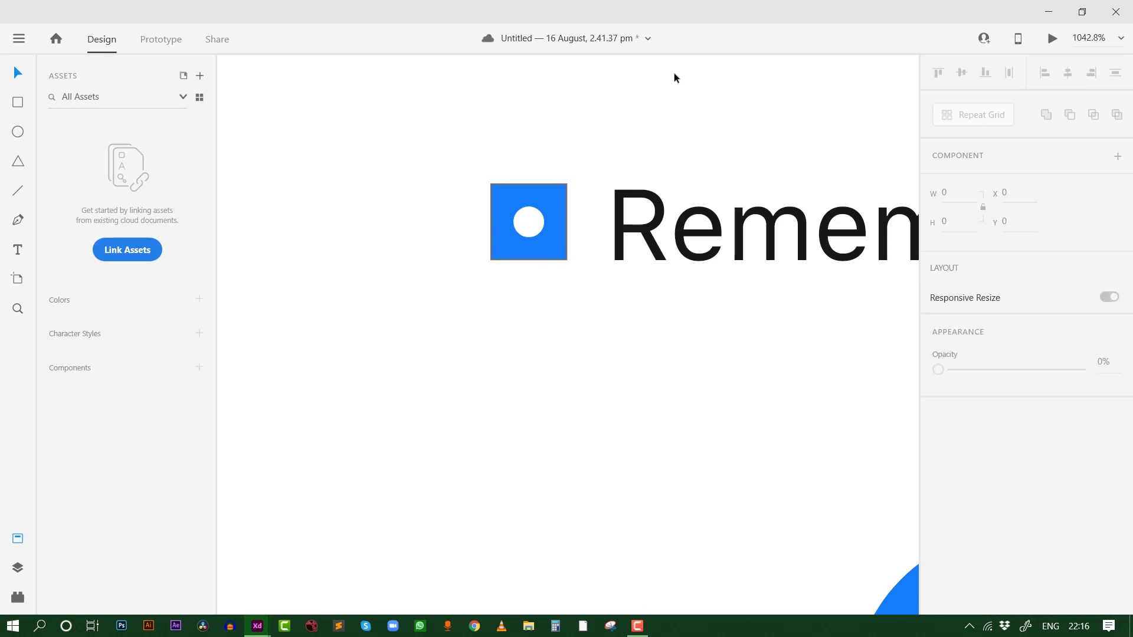
click(670, 97)
scroll(663, 130, down, 10)
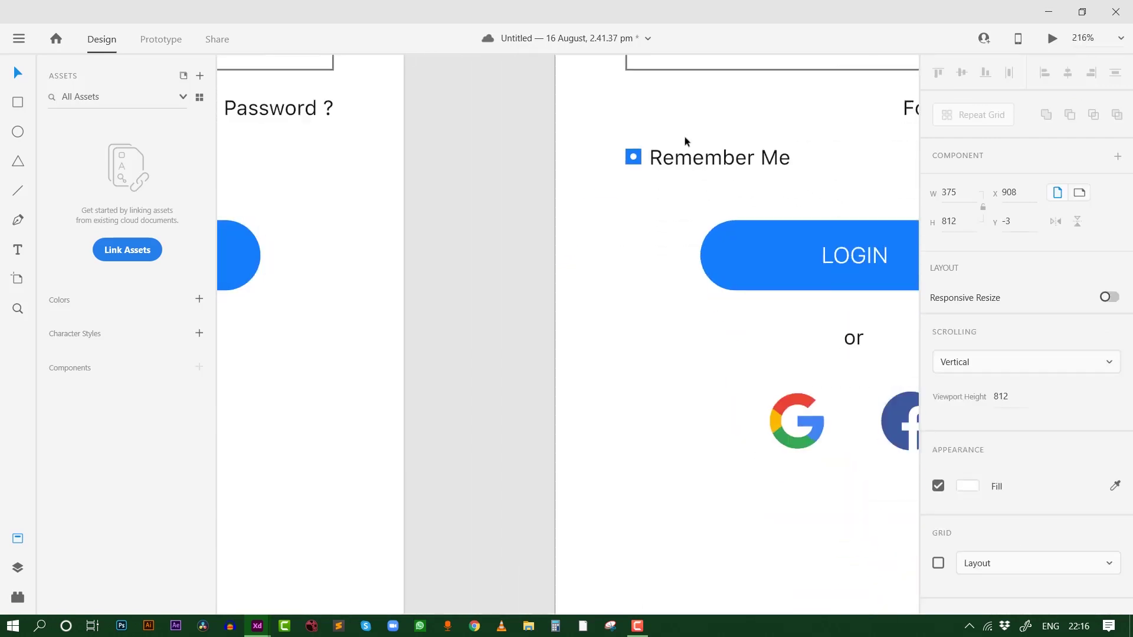
scroll(731, 154, up, 3)
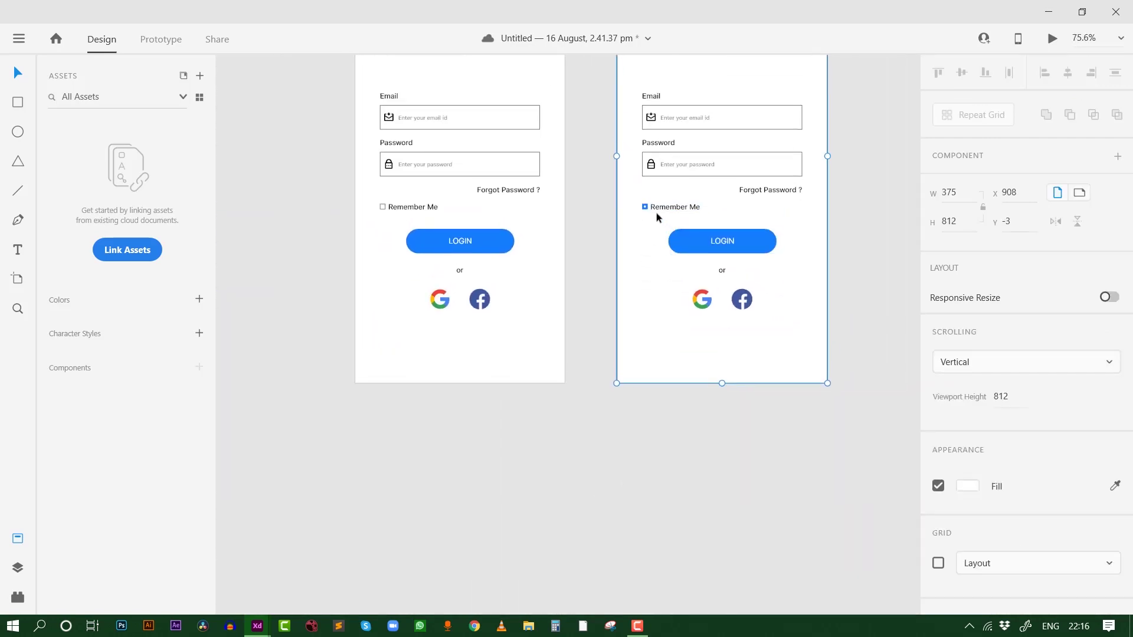
scroll(657, 212, up, 5)
Zoom out and Alt-drag the login artboard to make a third copy, MyBook Login – 2
key(ctrl+0)
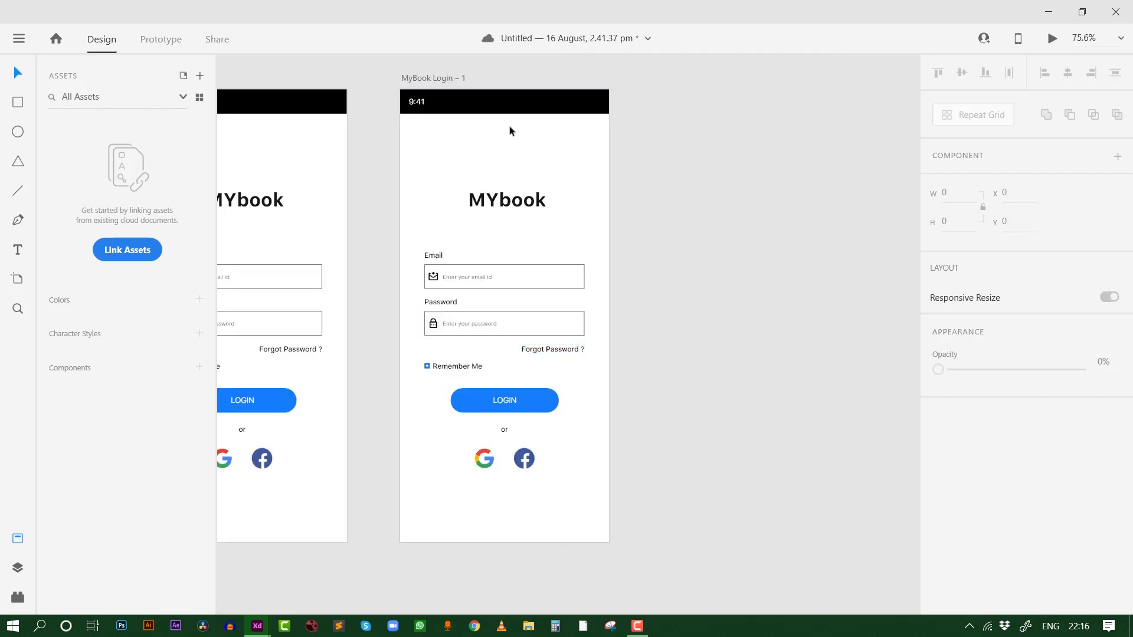
drag(435, 81, 696, 86)
click(838, 75)
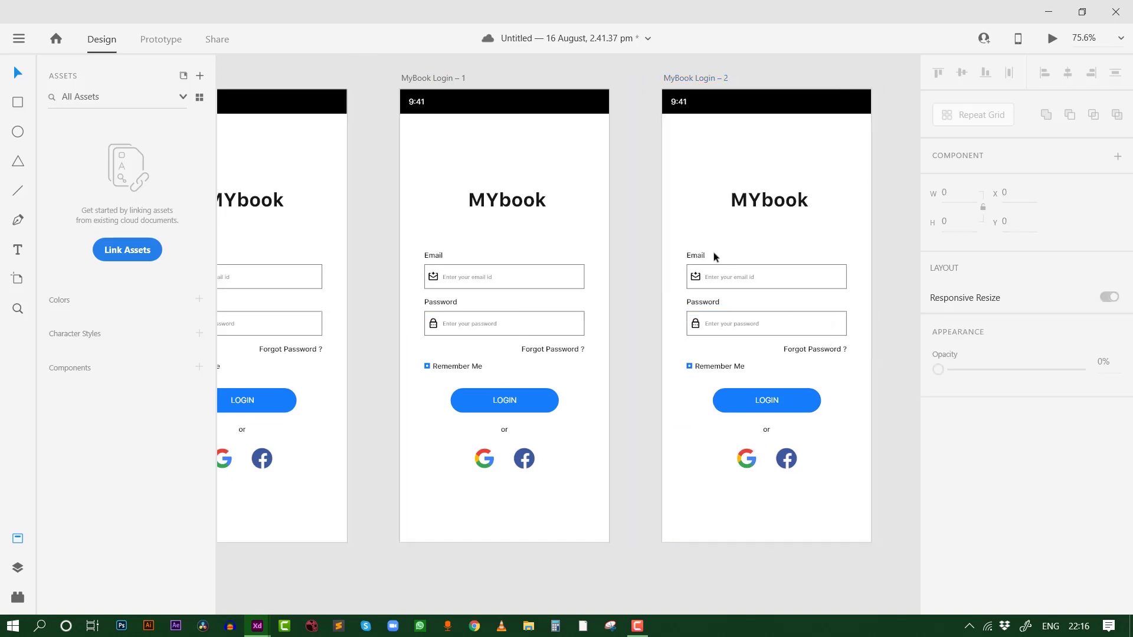
On the copy, delete the Email, Password and Remember Me fields, the or label and social icons
drag(901, 372, 589, 246)
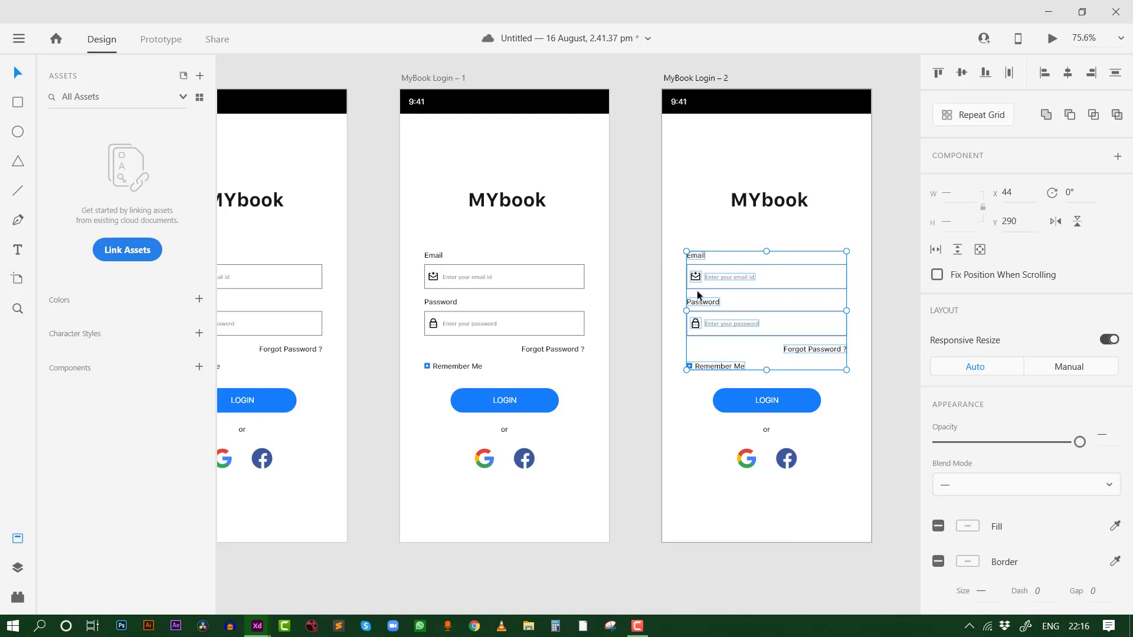
key(Delete)
drag(817, 492, 703, 427)
key(Delete)
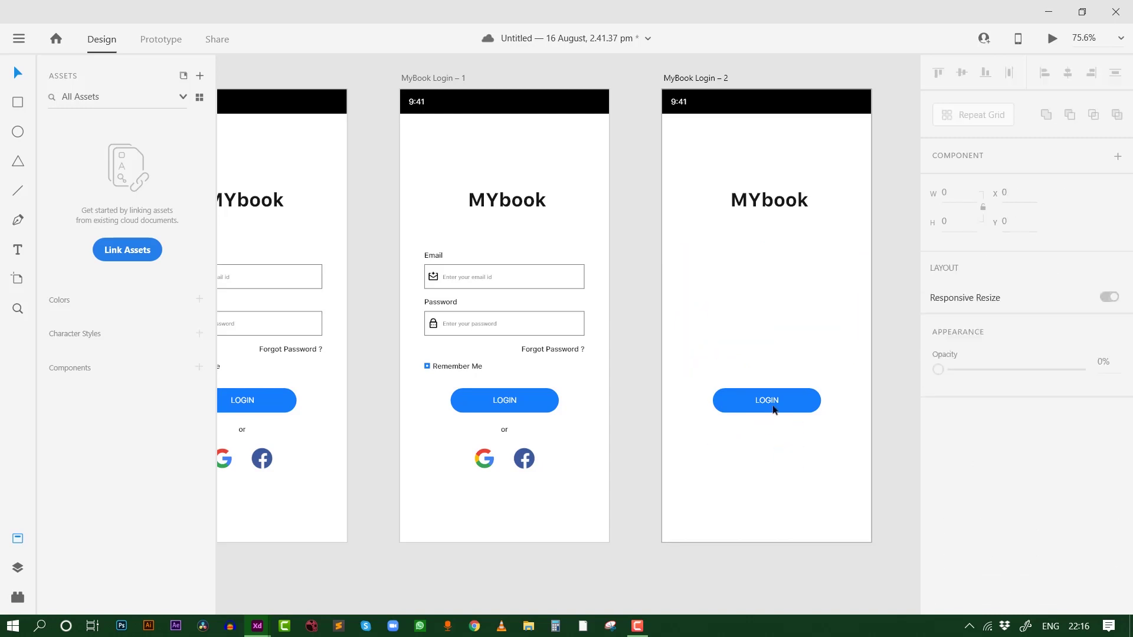
Duplicate the MYbook title just below itself and retype the copy as WELCOME
click(777, 204)
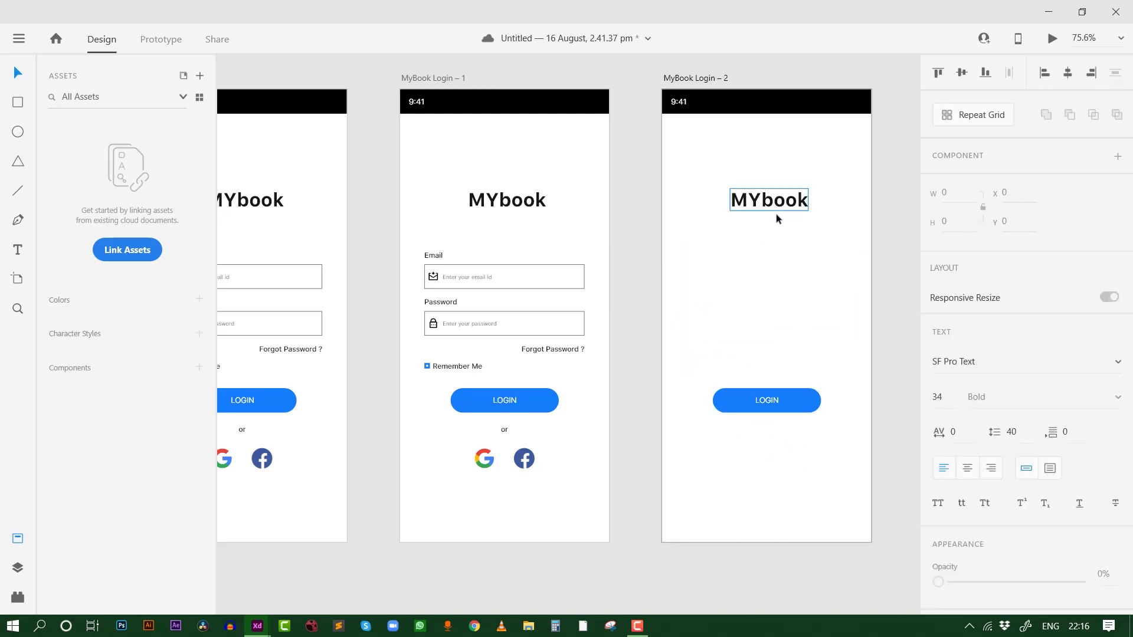
drag(785, 208, 792, 234)
double_click(792, 234)
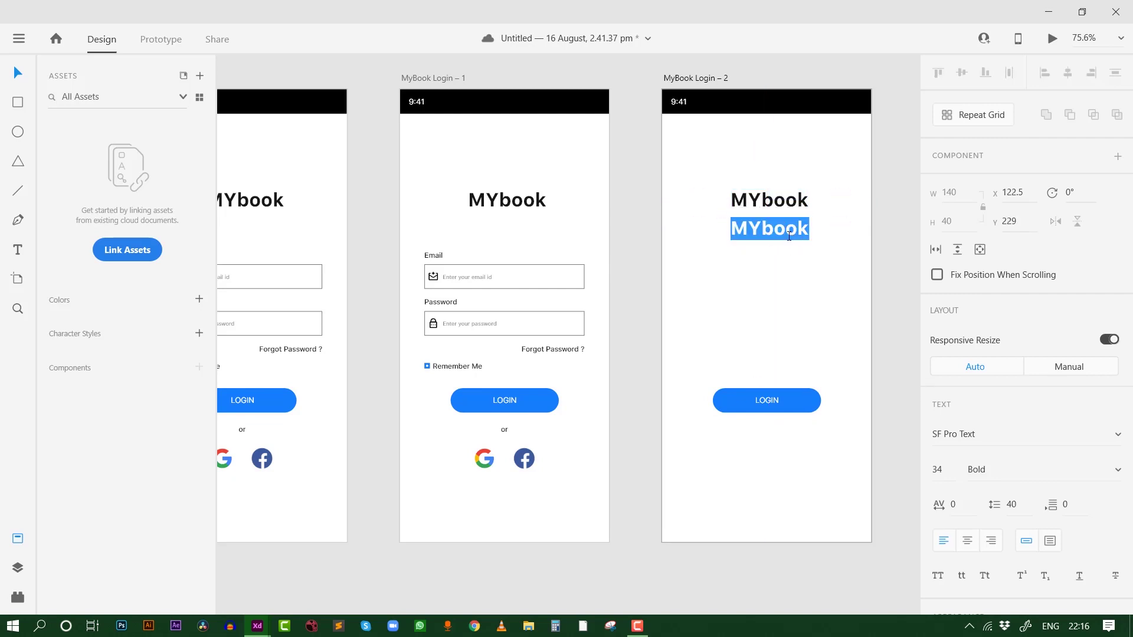
text(WELCOME)
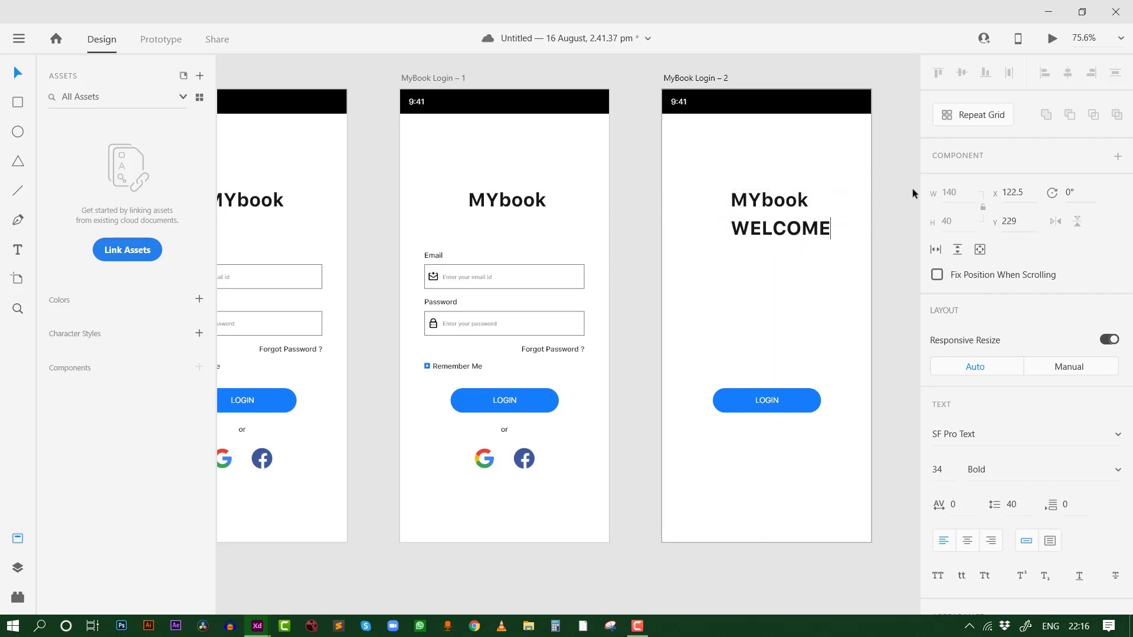
key(Escape)
drag(784, 231, 779, 230)
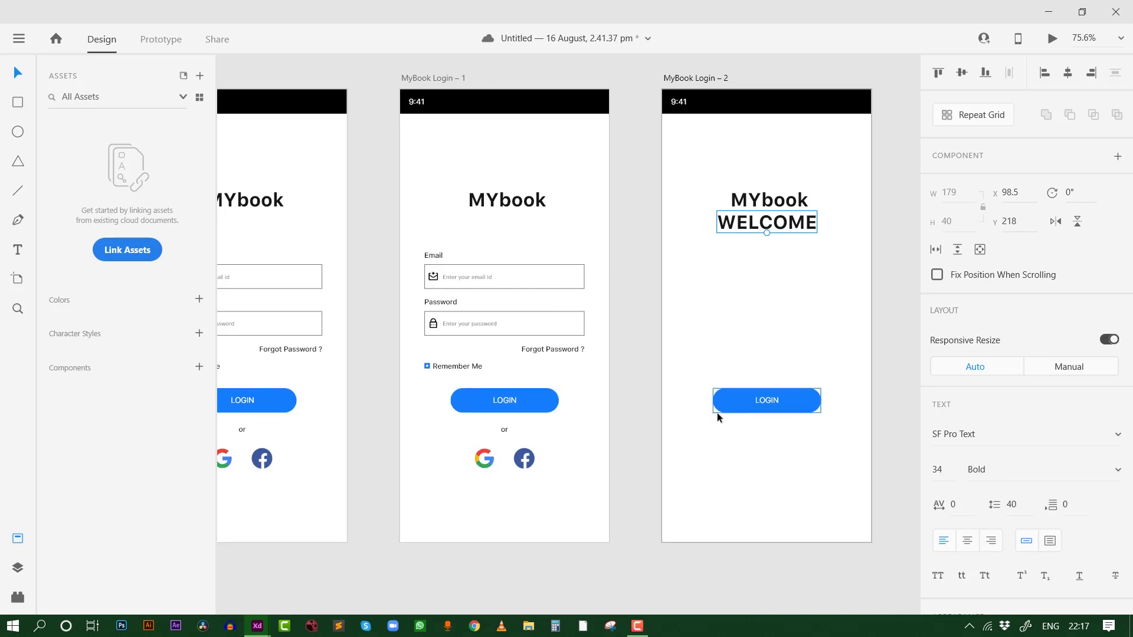
Relabel the LOGIN button Sing-Out and move it up beneath WELCOME
click(771, 401)
double_click(770, 398)
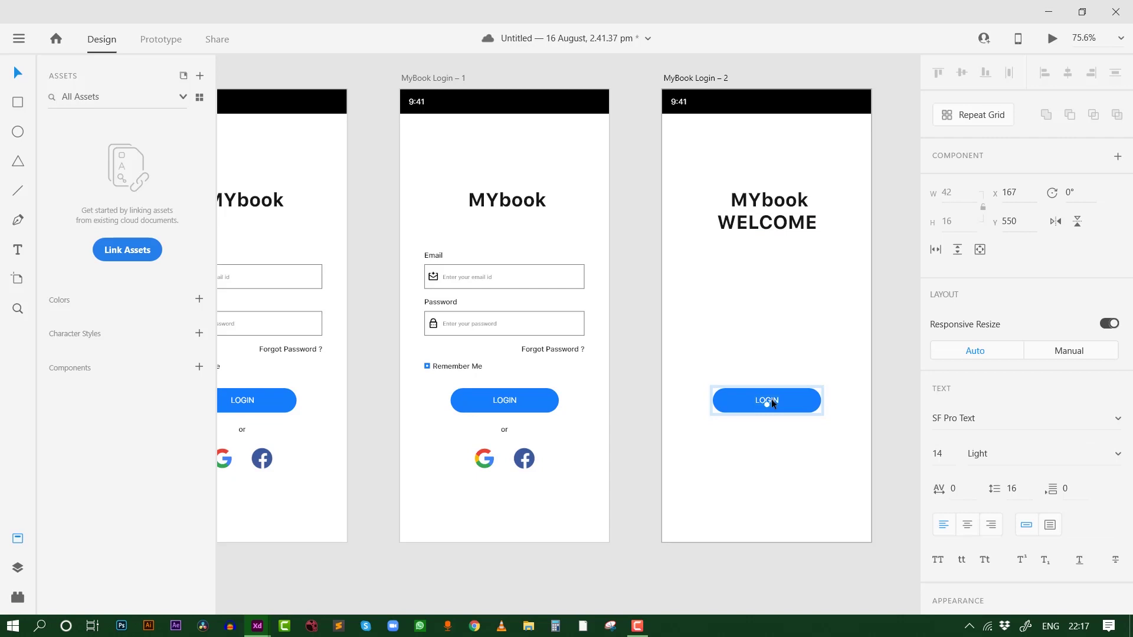
double_click(771, 400)
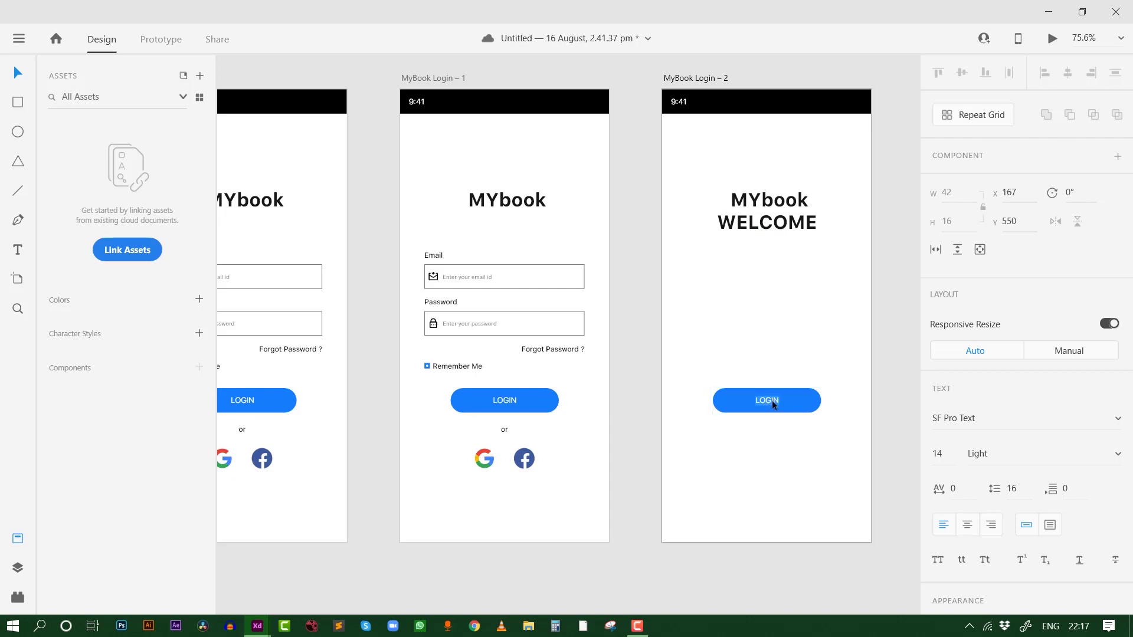
text(Sing-Out)
key(Escape)
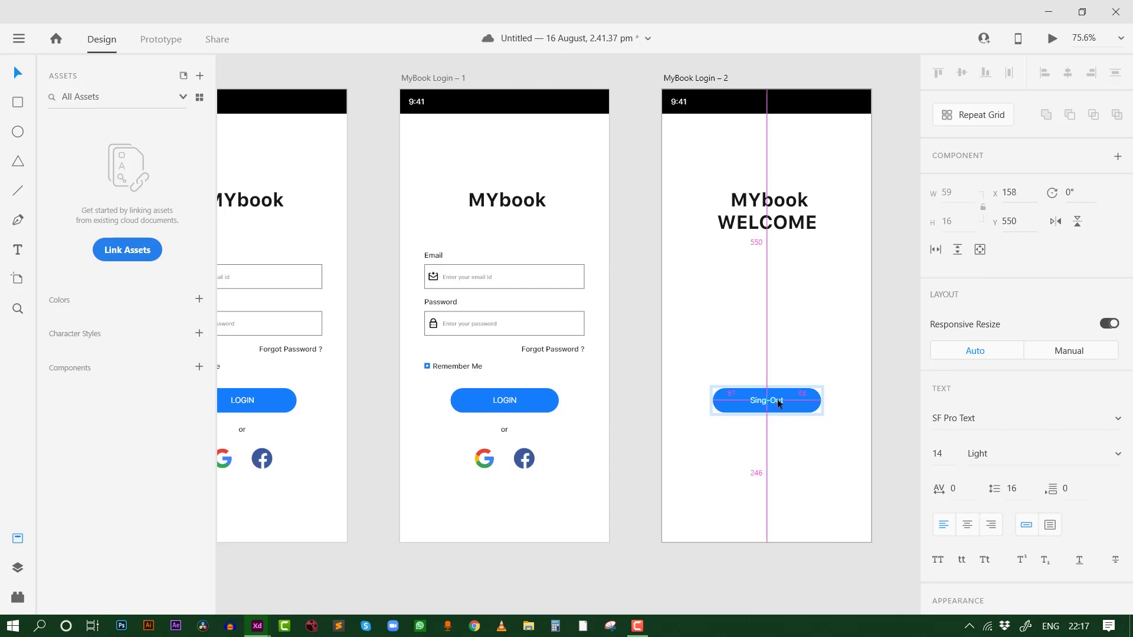
click(798, 434)
drag(788, 406, 770, 282)
shift+click(780, 236)
click(805, 314)
mouse_move(258, 626)
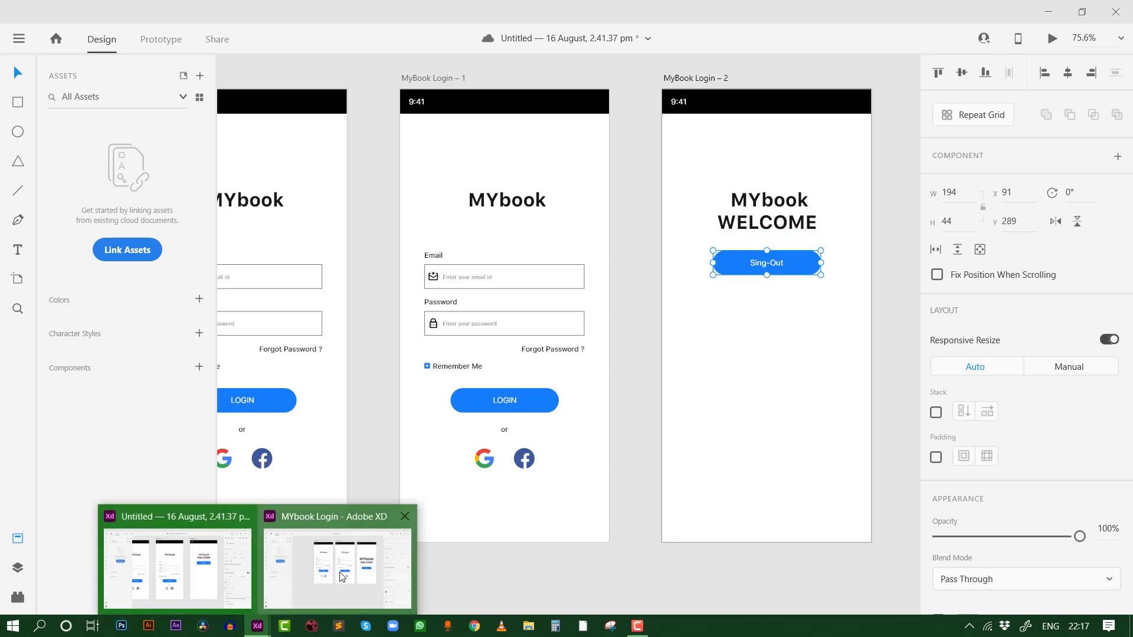
In the MYbook Login window, select the WELCOME text, then minimise it to reach the Untitled document
click(345, 568)
click(794, 237)
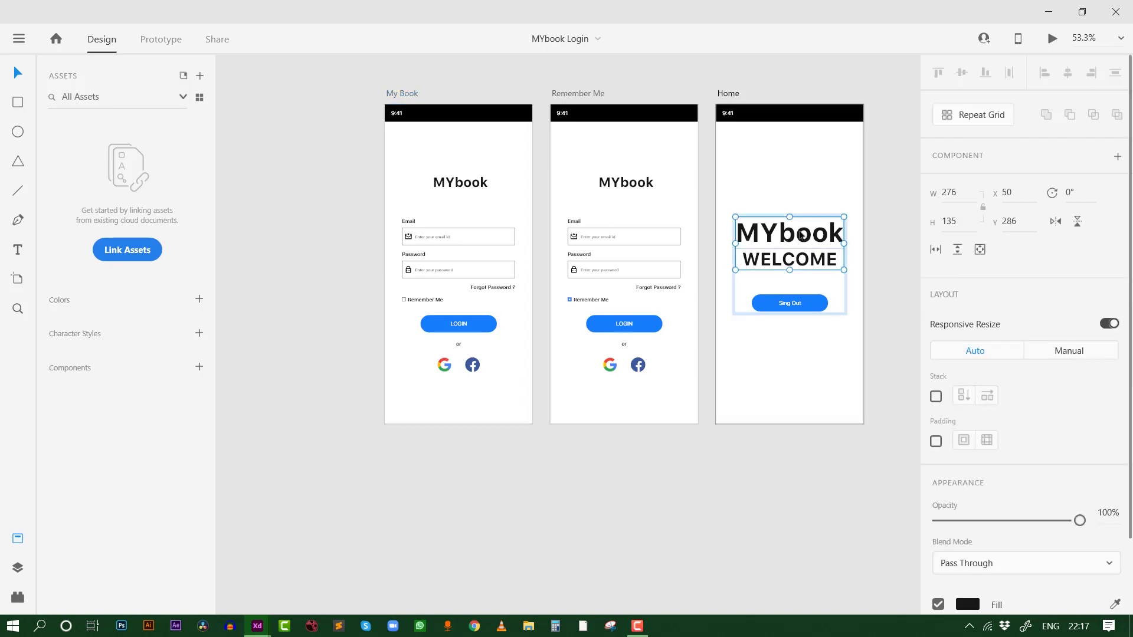
double_click(801, 246)
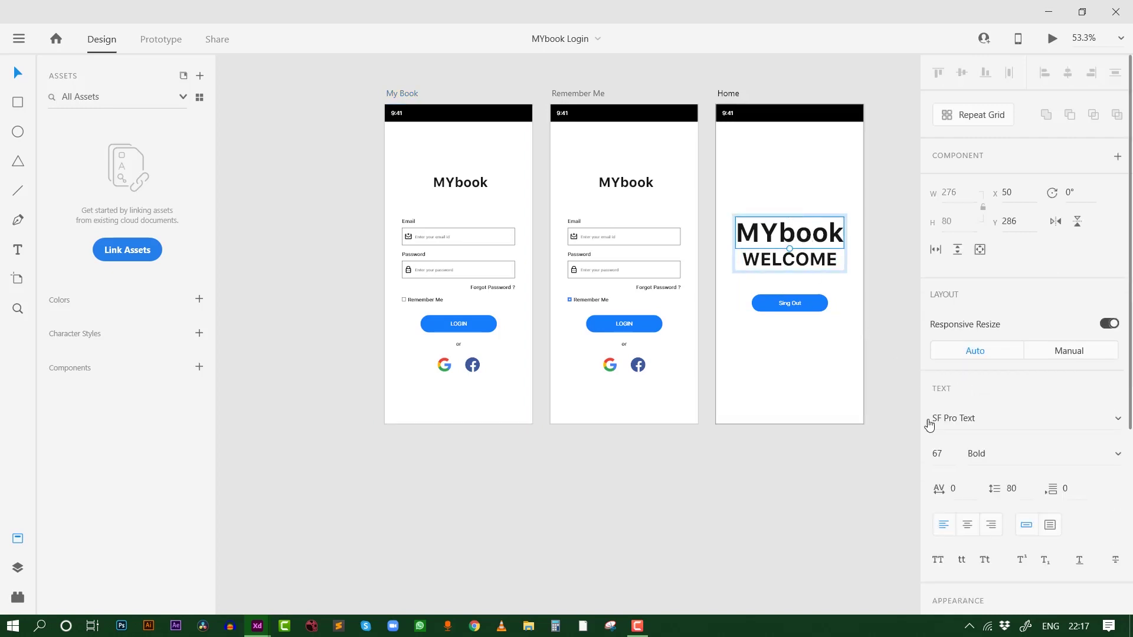
click(807, 260)
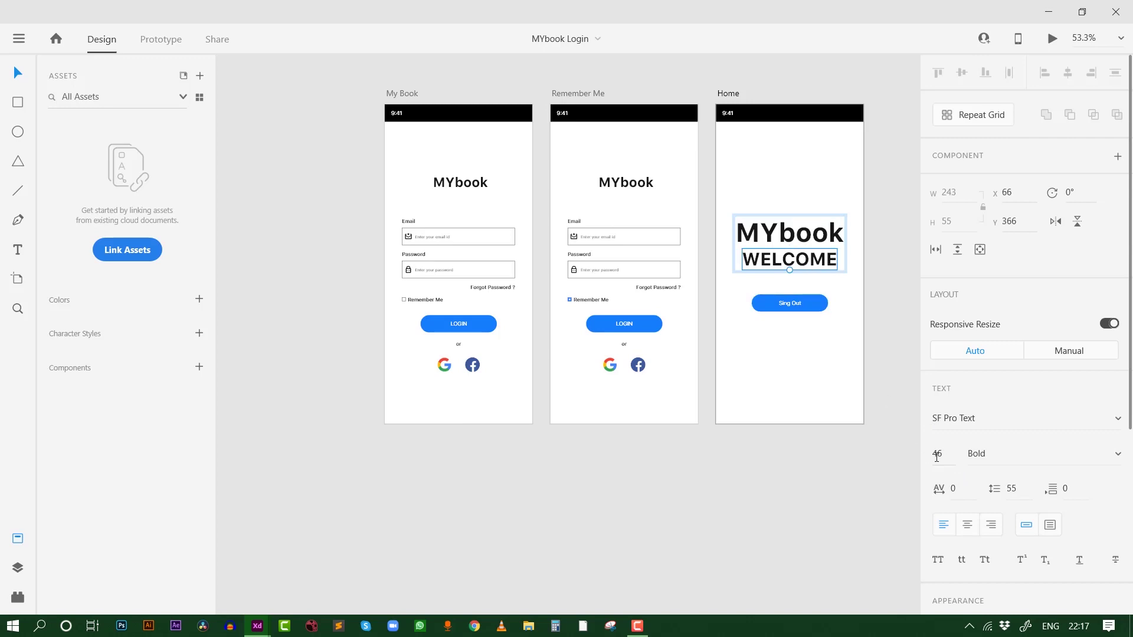
click(1047, 10)
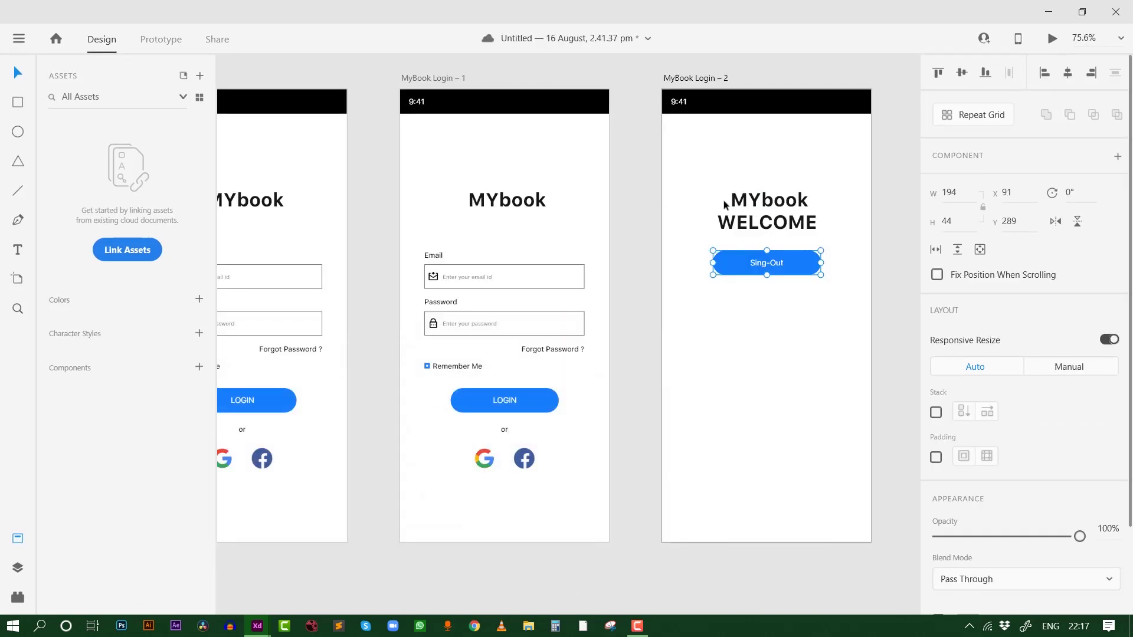
Set the MYbook heading to font size 67 and WELCOME to 44, centred beneath it
double_click(784, 207)
click(924, 469)
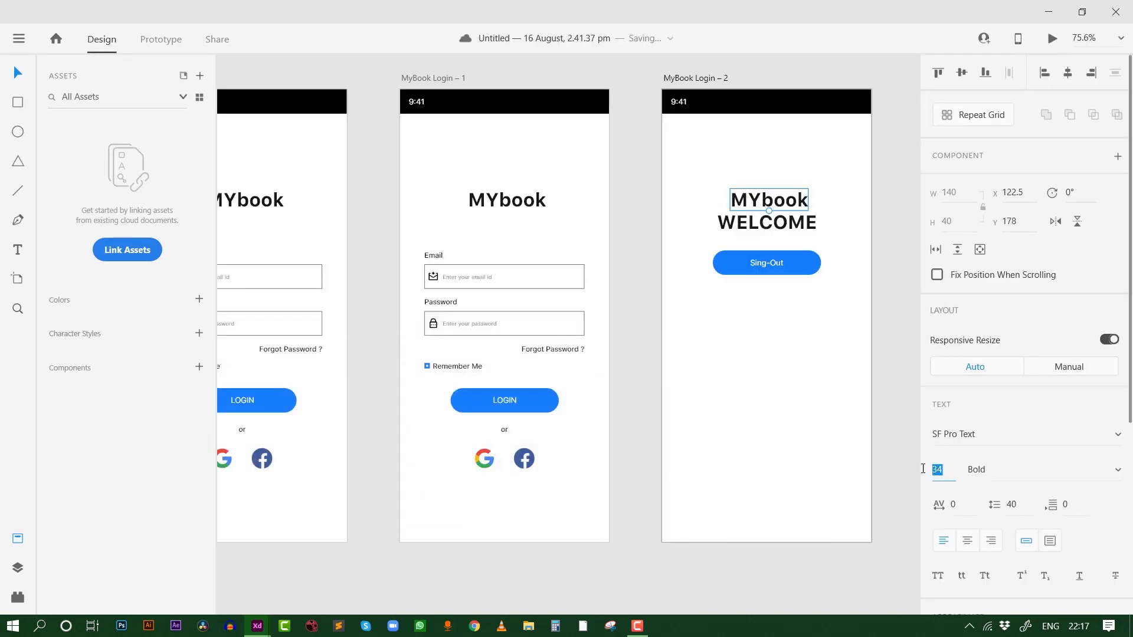
text(67)
key(Return)
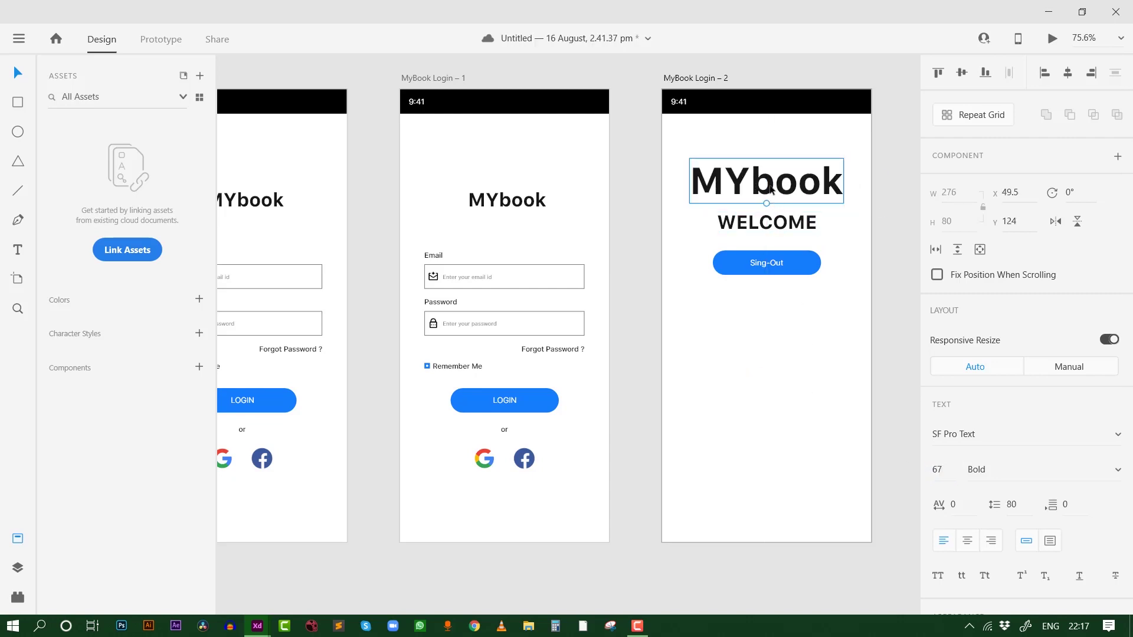
drag(772, 190, 775, 198)
click(780, 220)
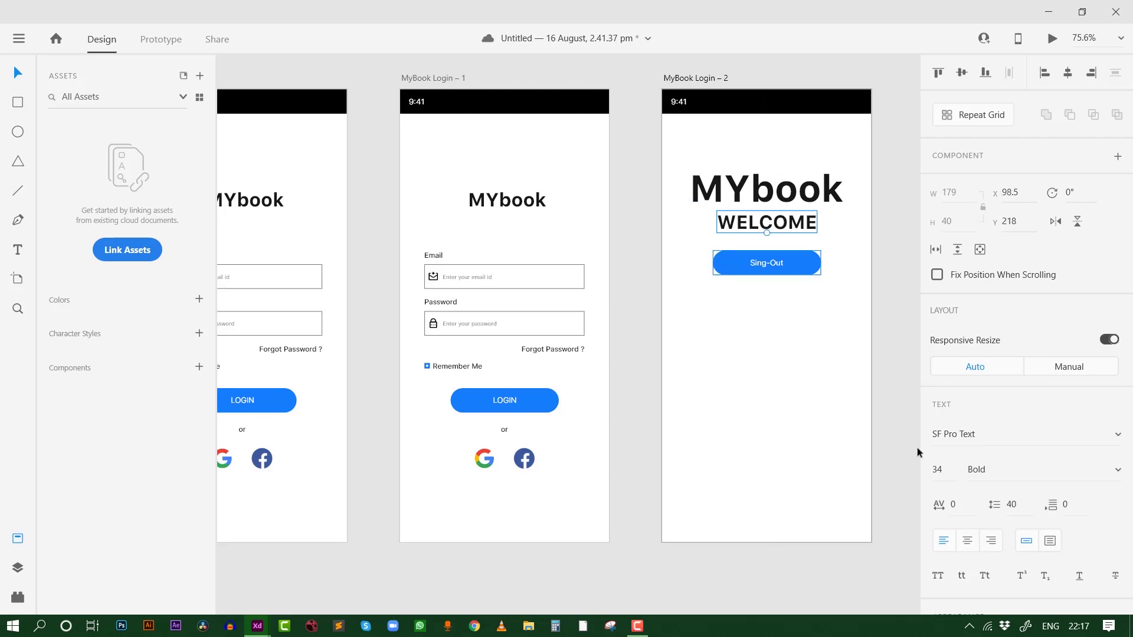
click(942, 472)
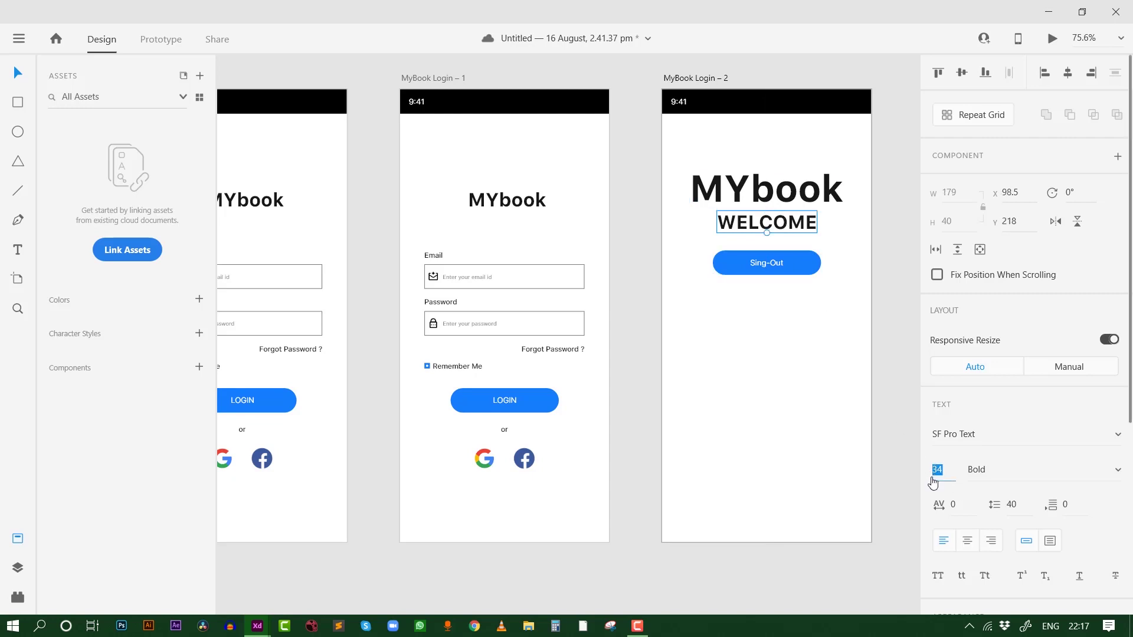
text(44)
key(Return)
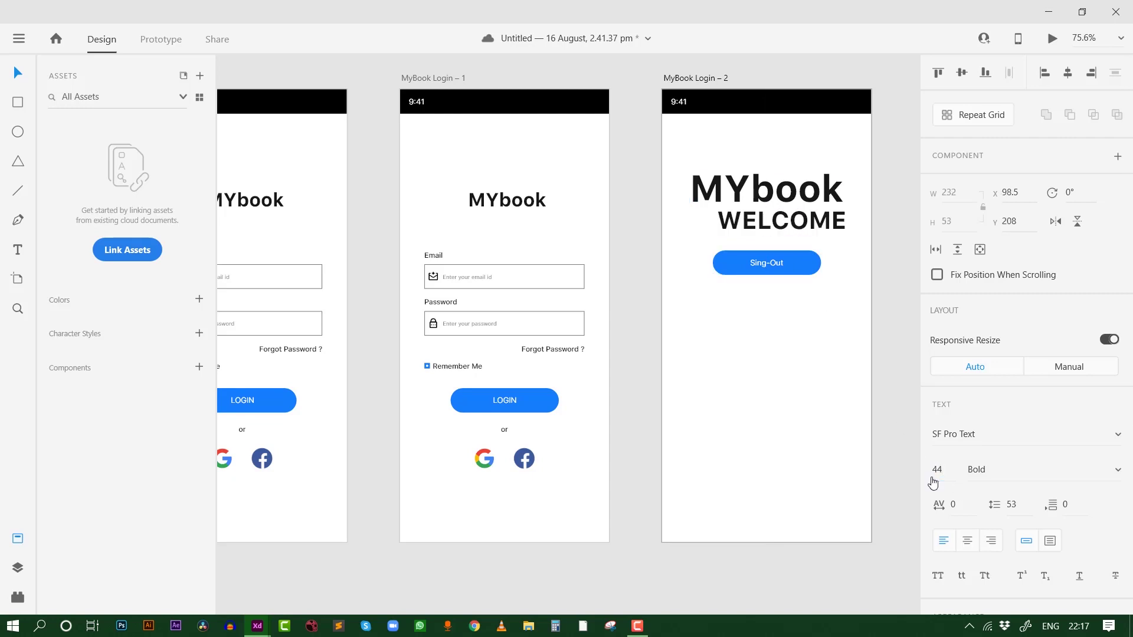
drag(797, 232, 791, 229)
Move the Sing-Out button and the MYbook WELCOME headings lower on the artboard
click(791, 198)
shift+click(797, 219)
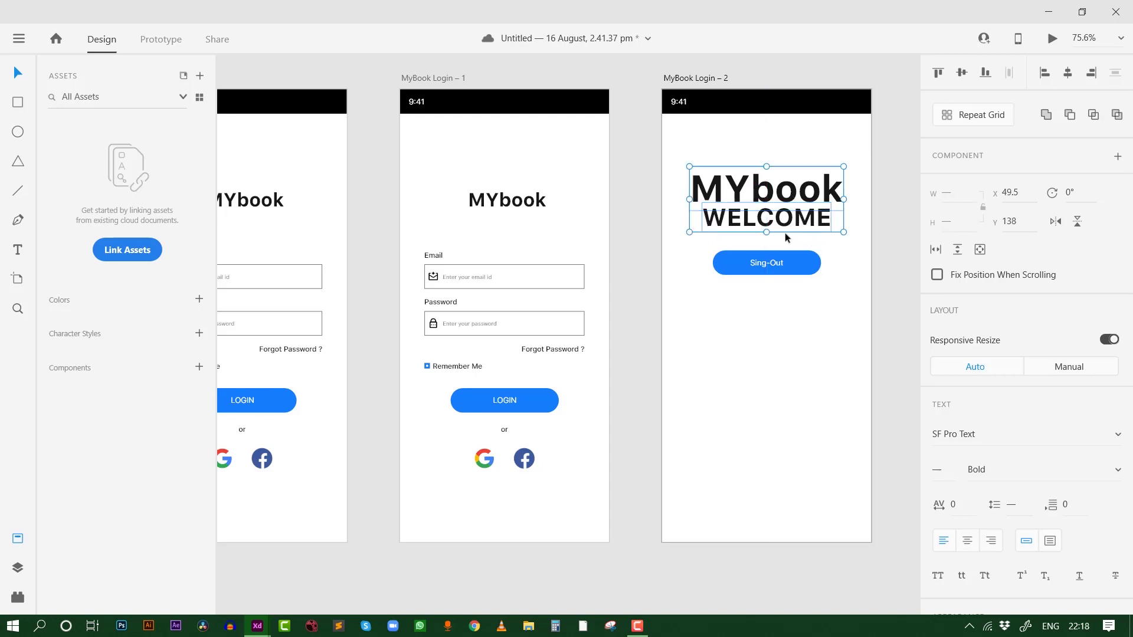
drag(793, 263, 793, 400)
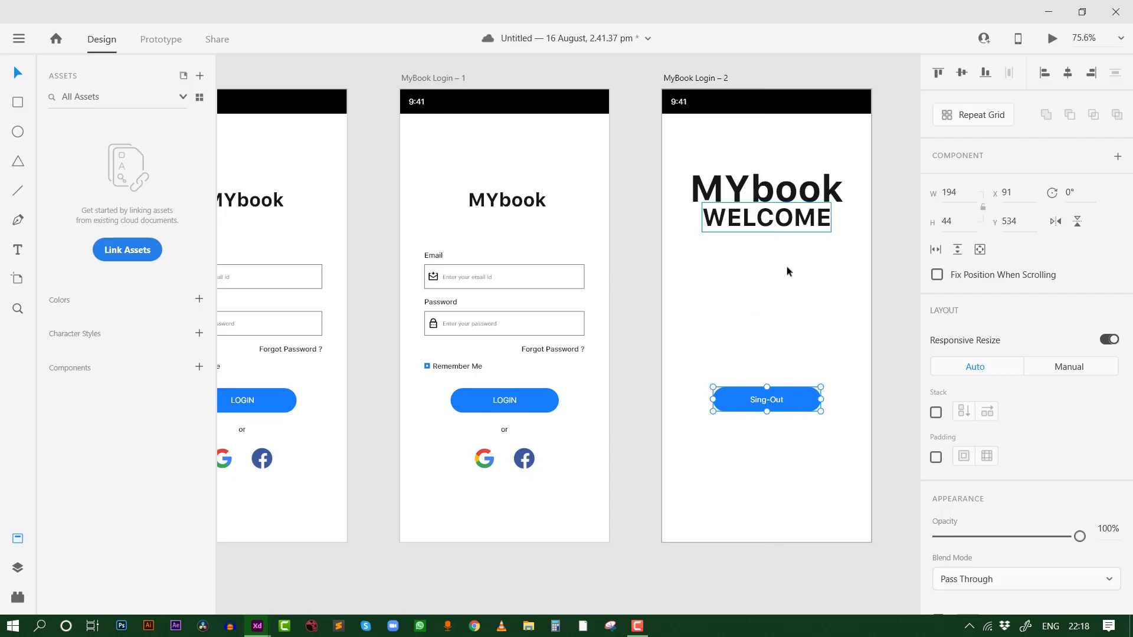
drag(772, 193, 774, 267)
click(801, 189)
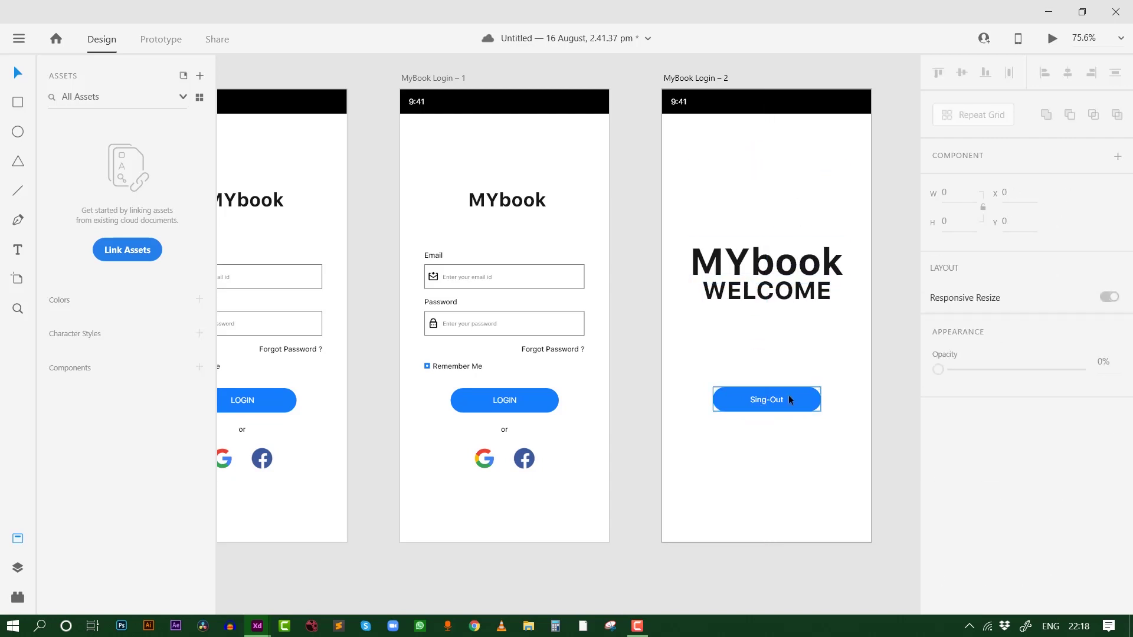
scroll(590, 419, left, 3)
scroll(590, 419, down, 1)
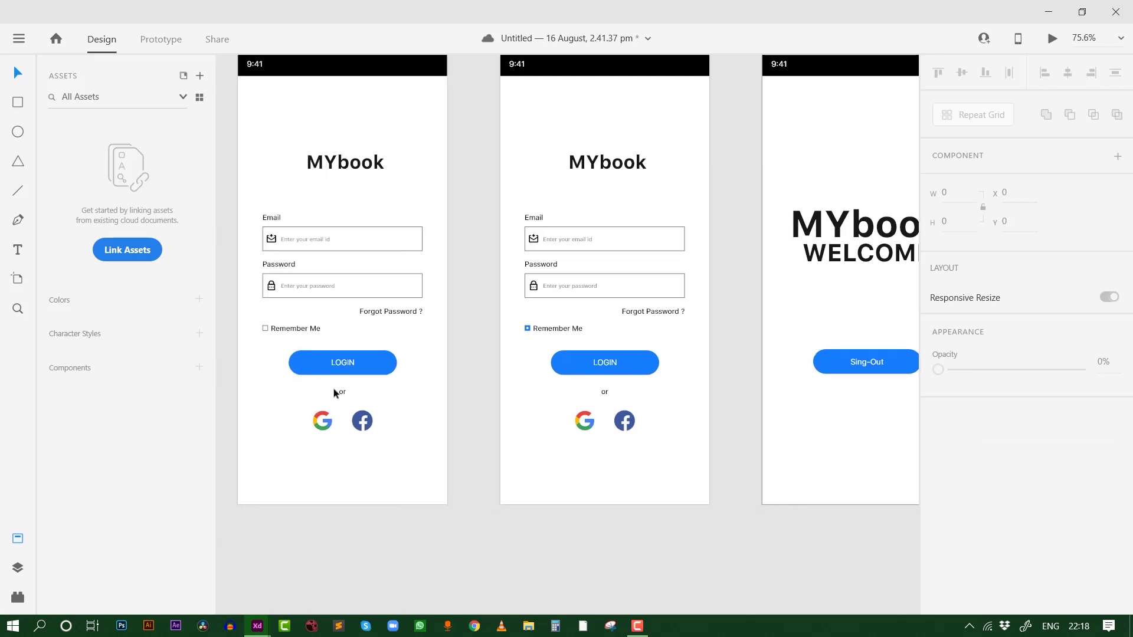
scroll(473, 177, up, 3)
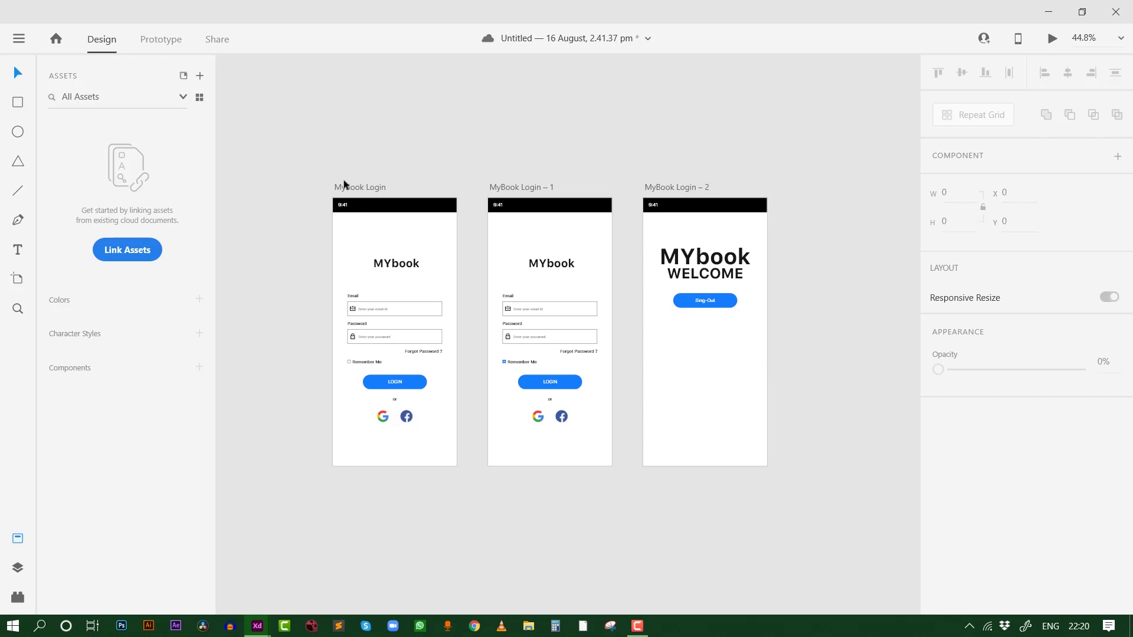
scroll(370, 319, up, 4)
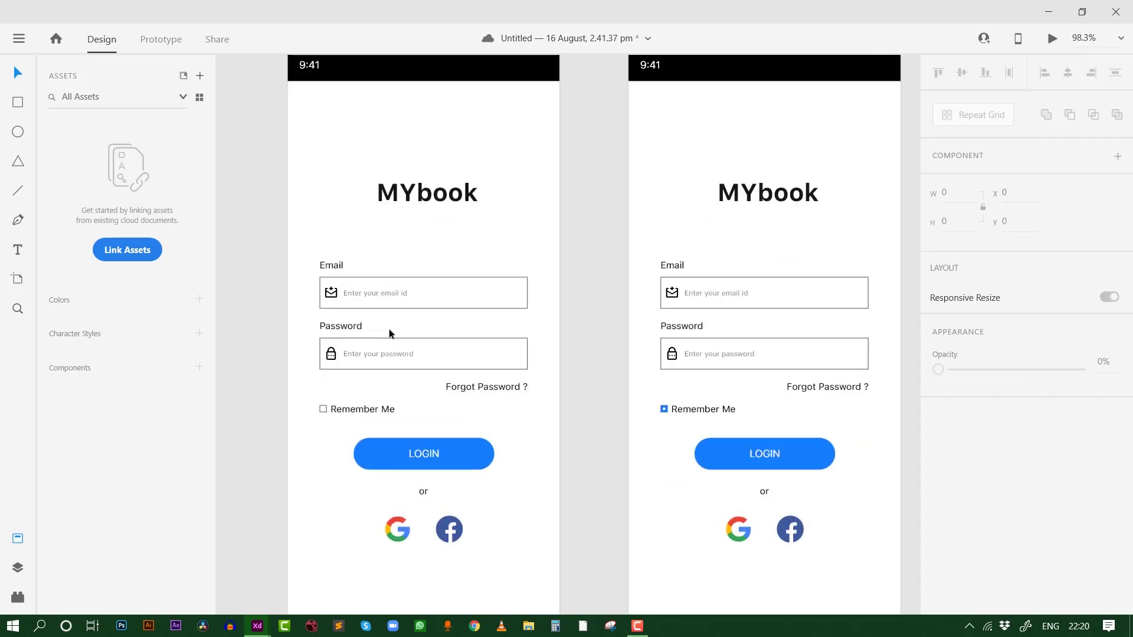
In Prototype mode, select the Remember Me checkbox group on MyBook Login
click(165, 45)
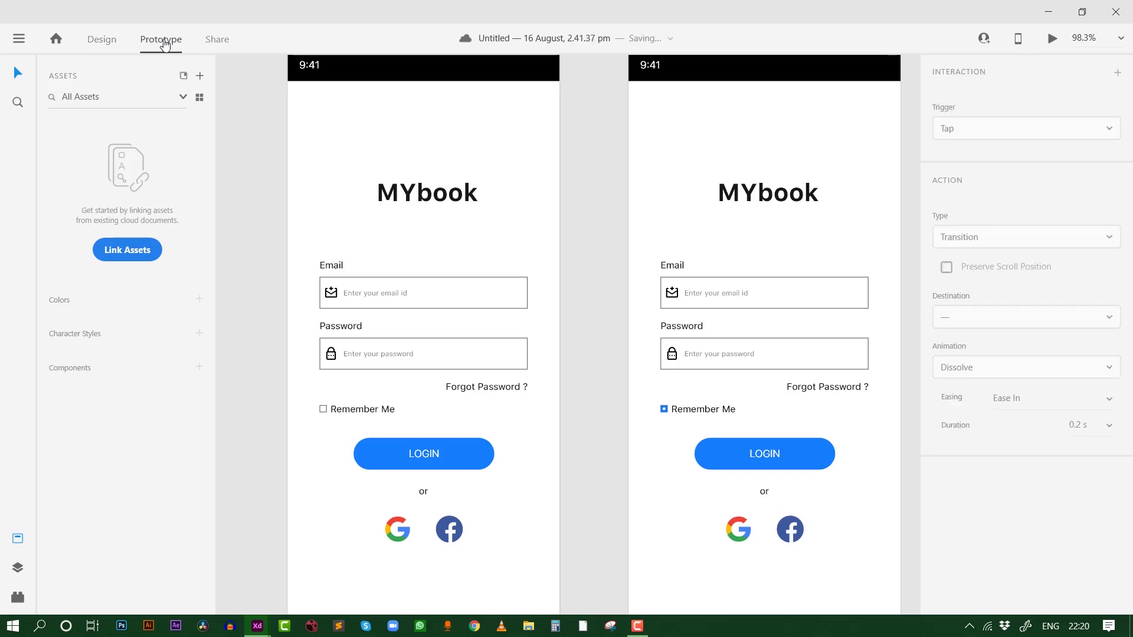
scroll(519, 173, down, 5)
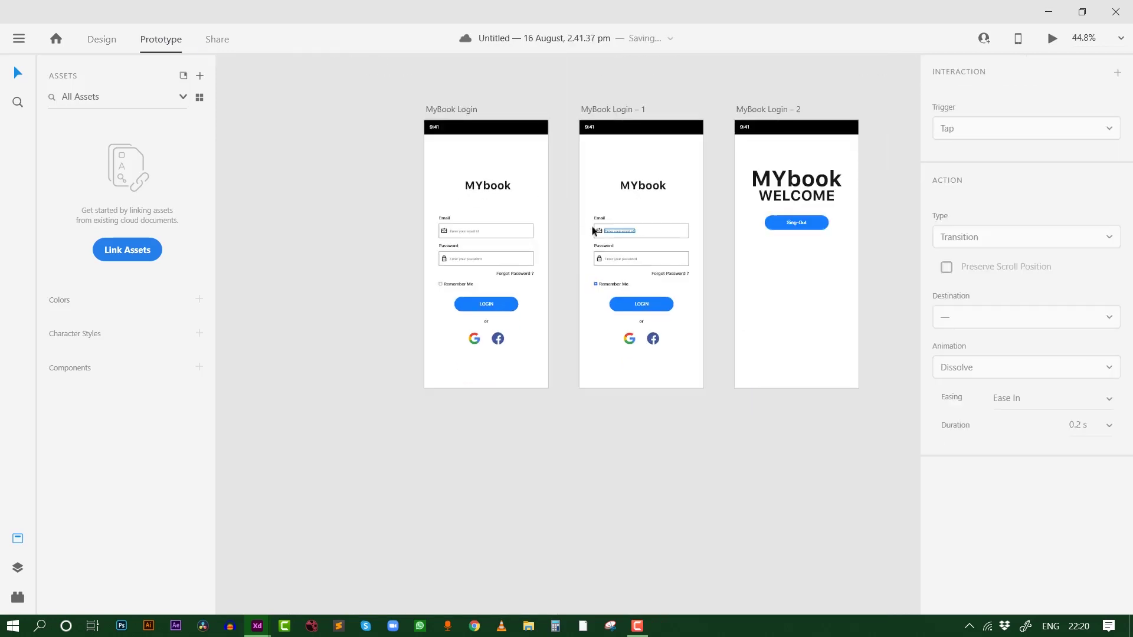
scroll(400, 301, up, 3)
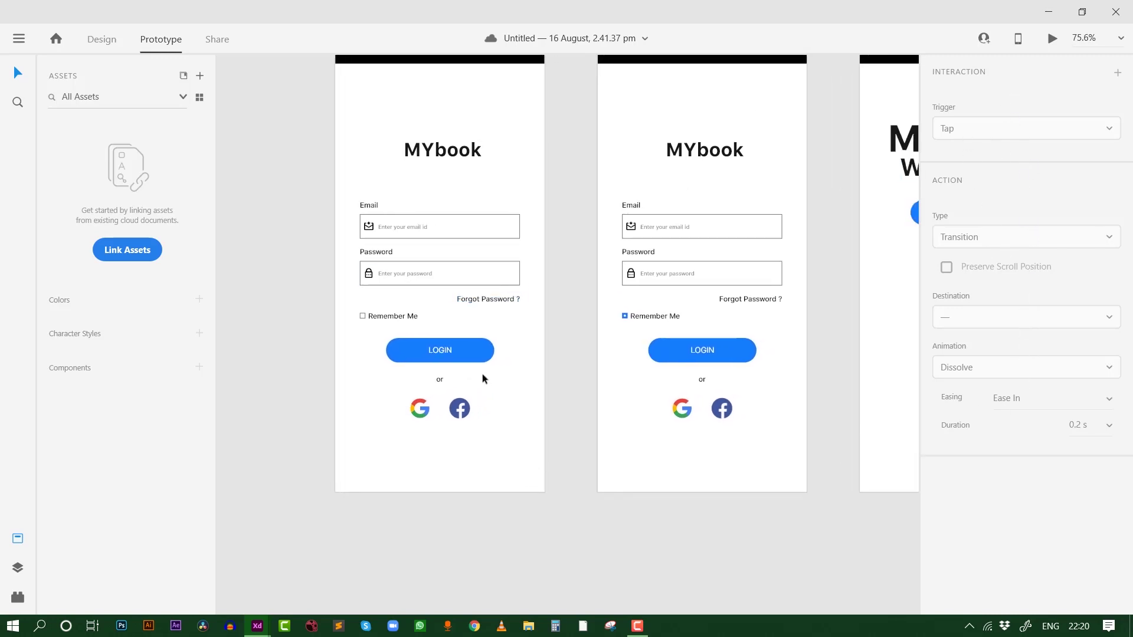
scroll(423, 305, up, 2)
click(325, 327)
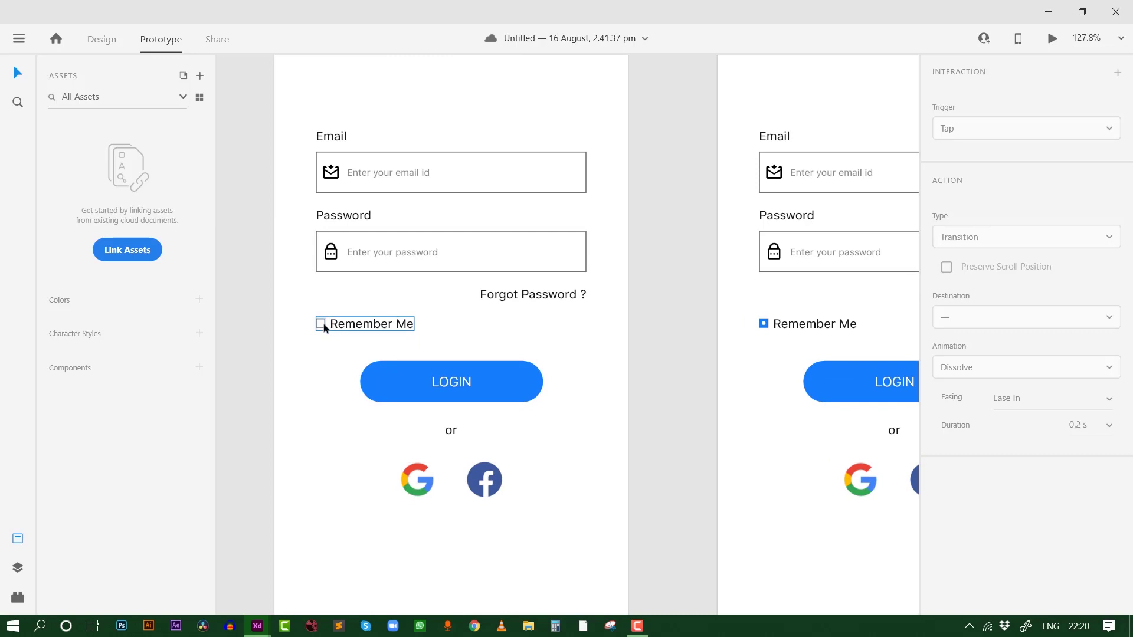
click(323, 323)
click(326, 322)
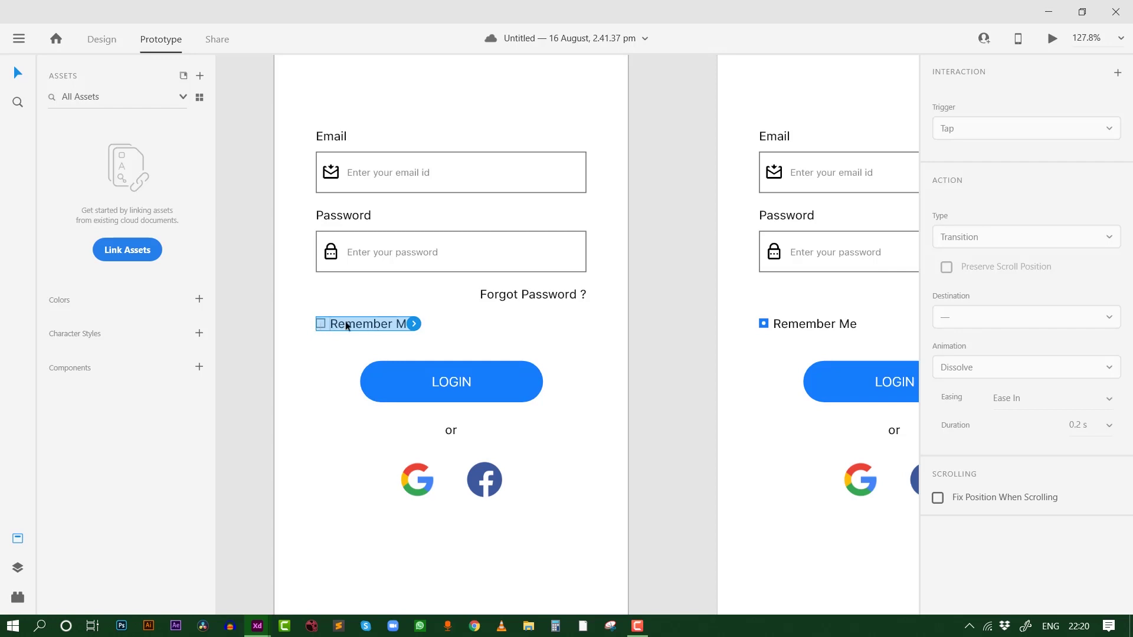
click(526, 294)
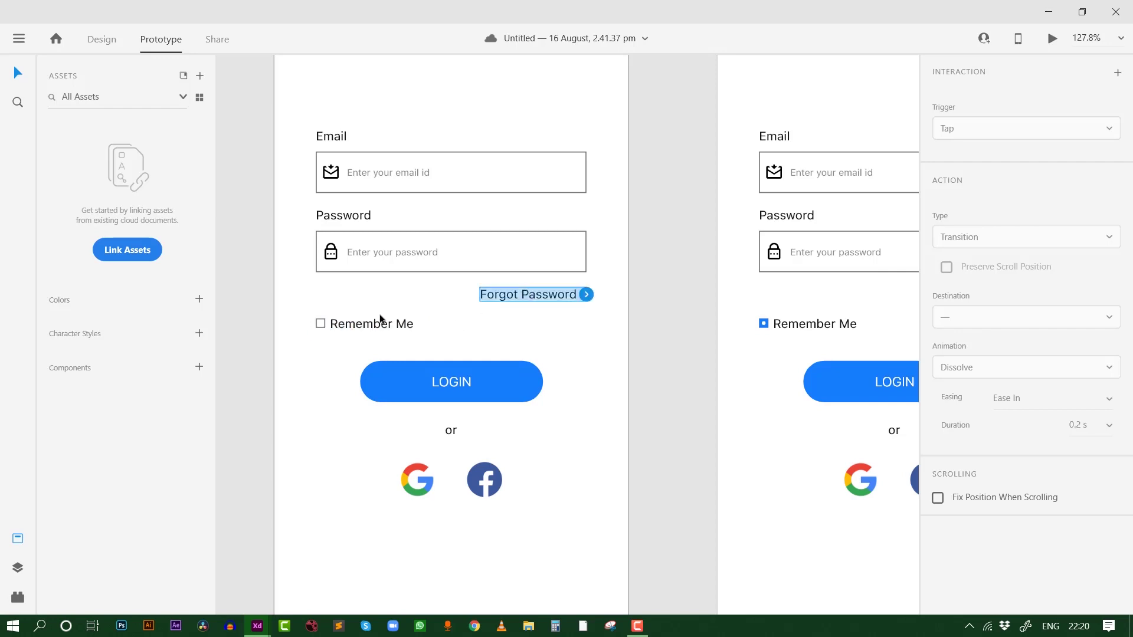
click(380, 325)
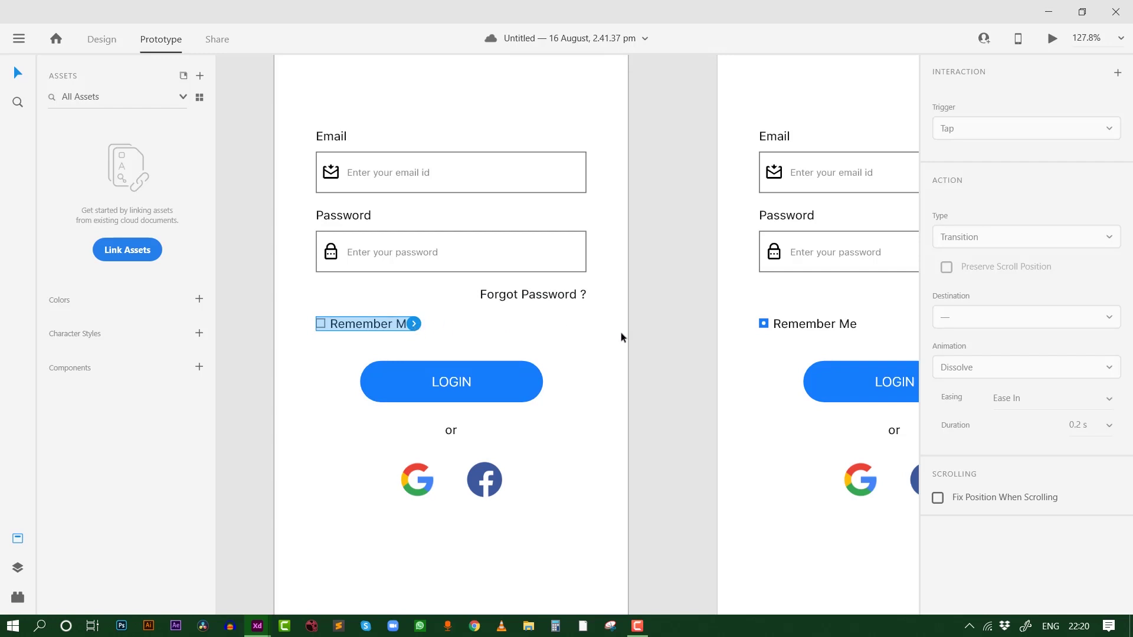
drag(621, 331, 534, 365)
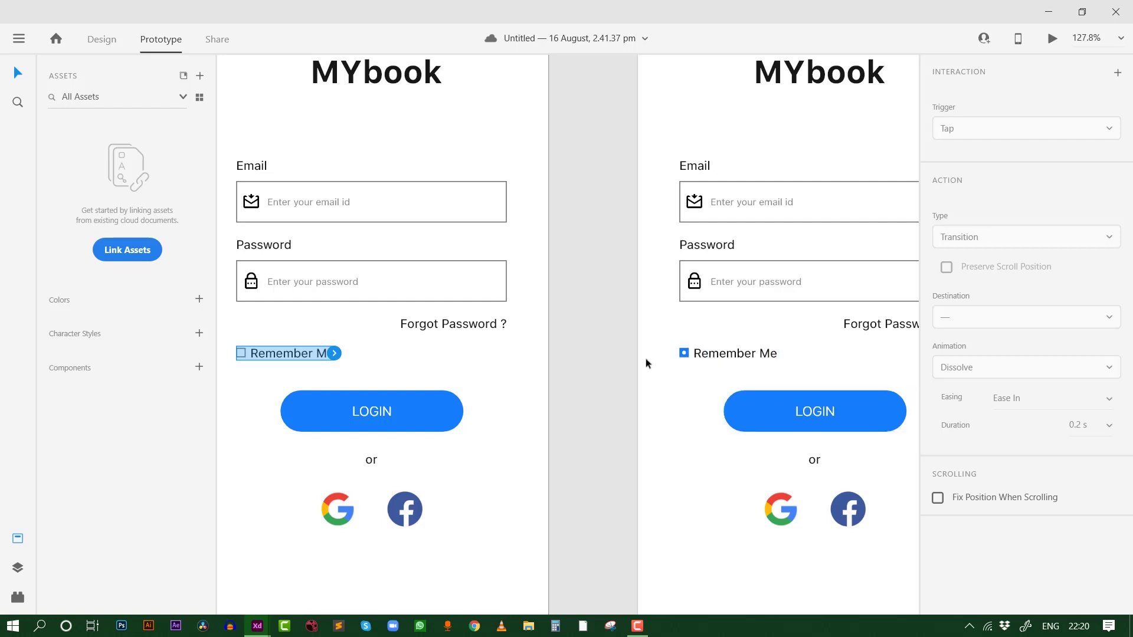
Wire each Remember Me checkbox to the other artboard with Tap, Auto-Animate, 0.3 s
drag(334, 353, 700, 335)
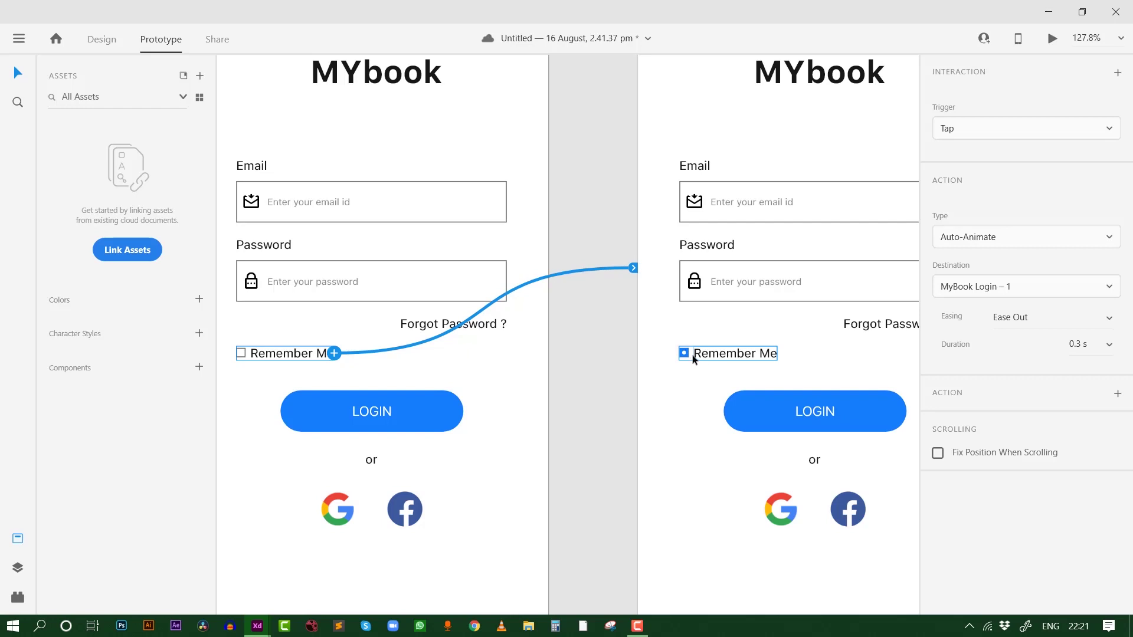
click(698, 358)
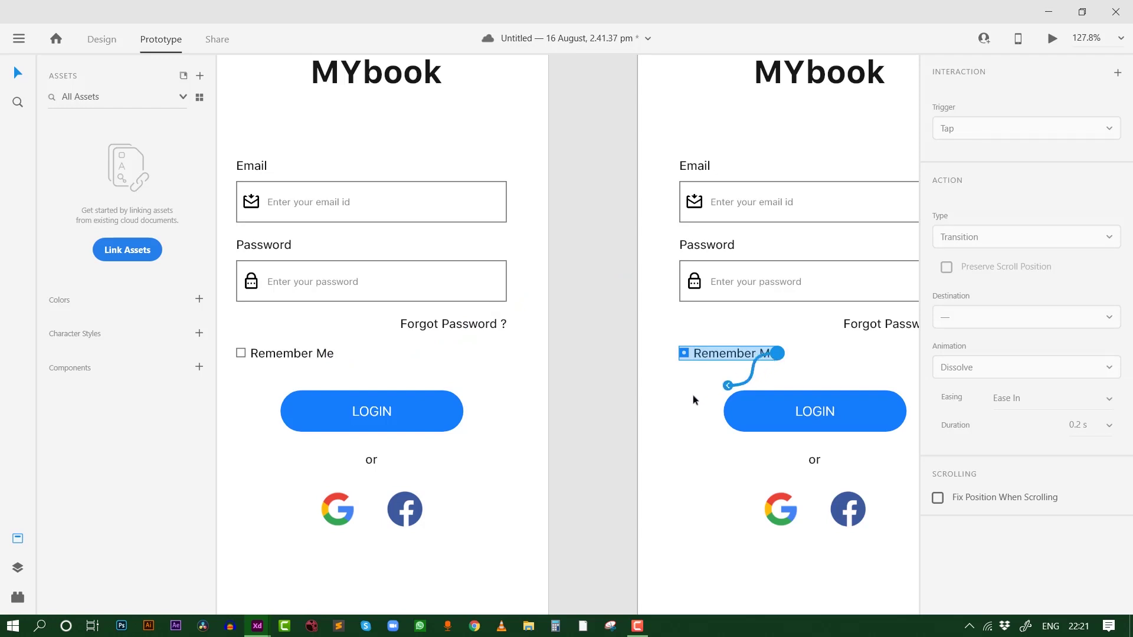
drag(694, 399, 294, 366)
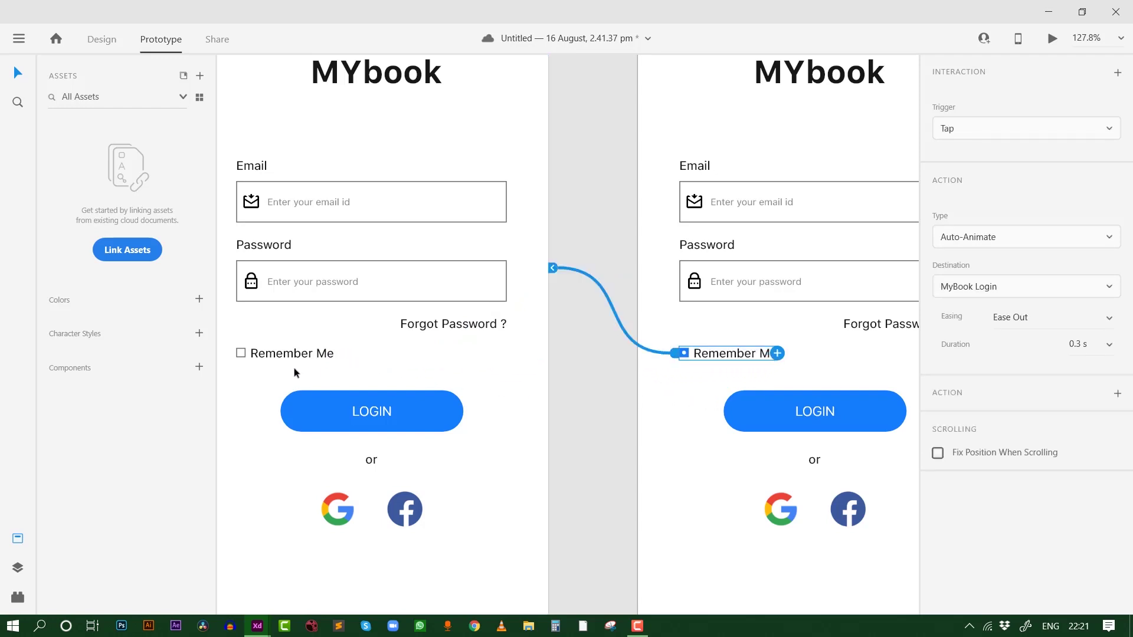
click(296, 358)
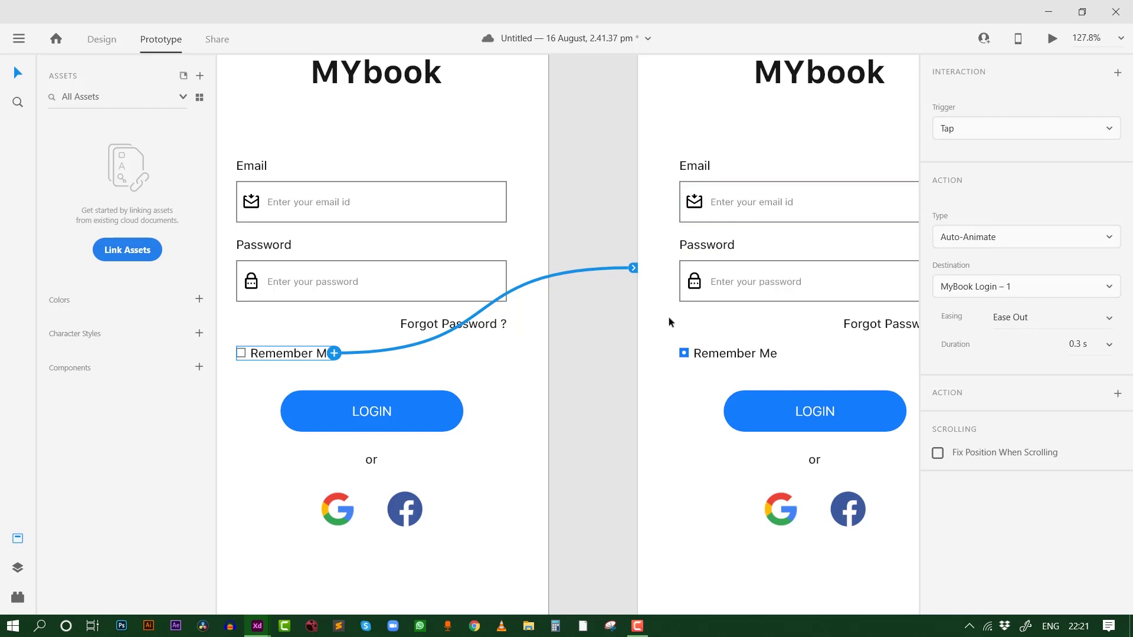
click(726, 353)
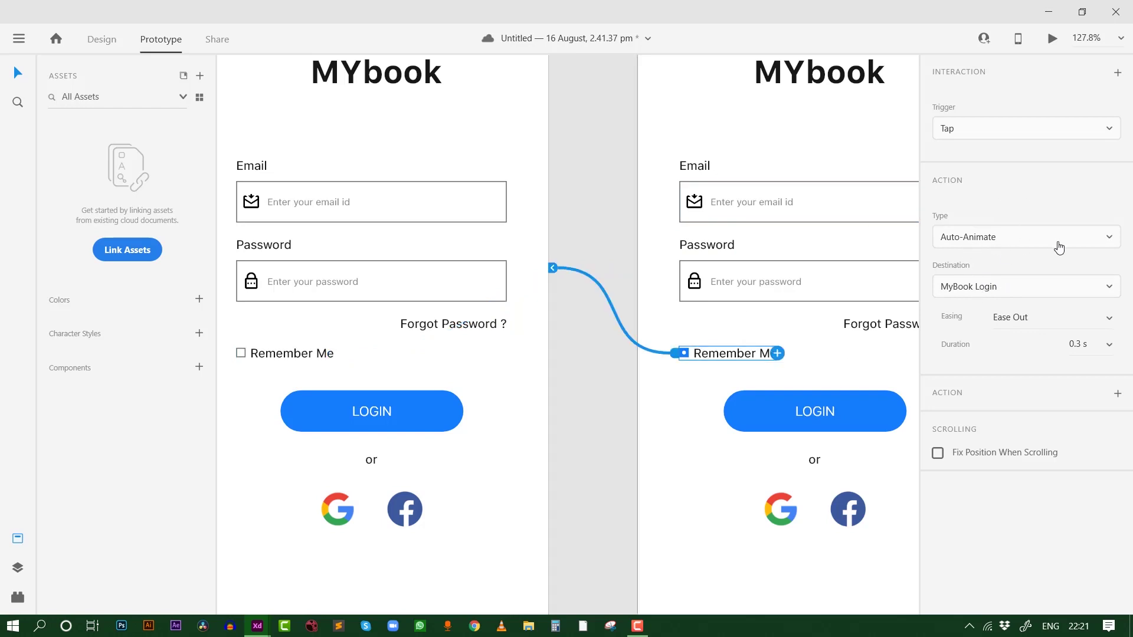
click(505, 377)
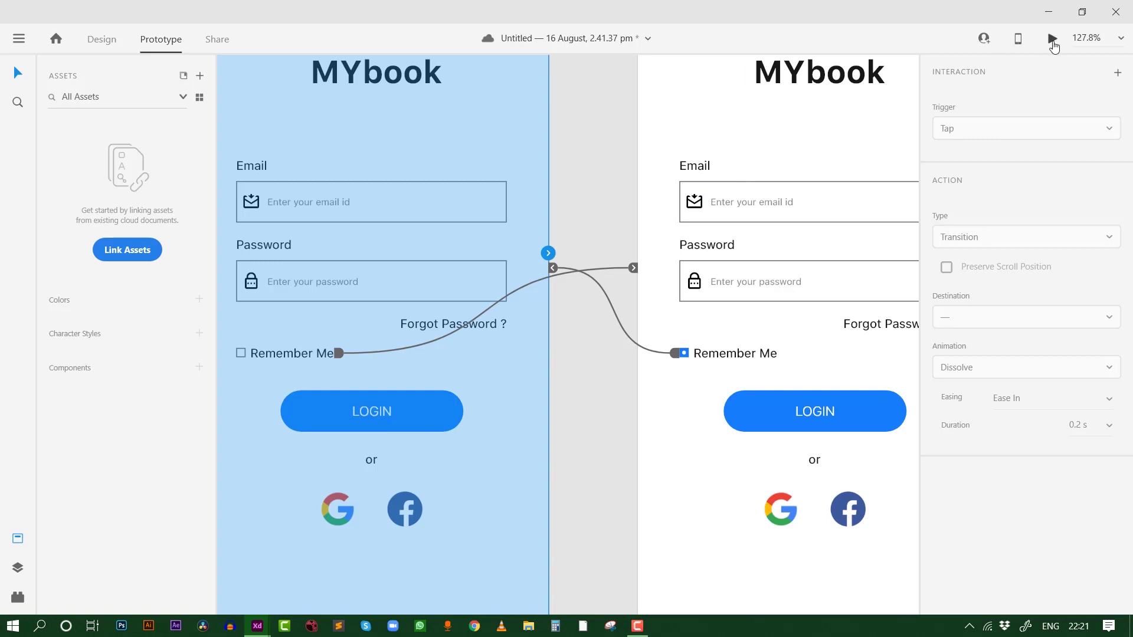
Preview the login artboard, test the Remember Me checkbox, then close the preview window
click(1052, 38)
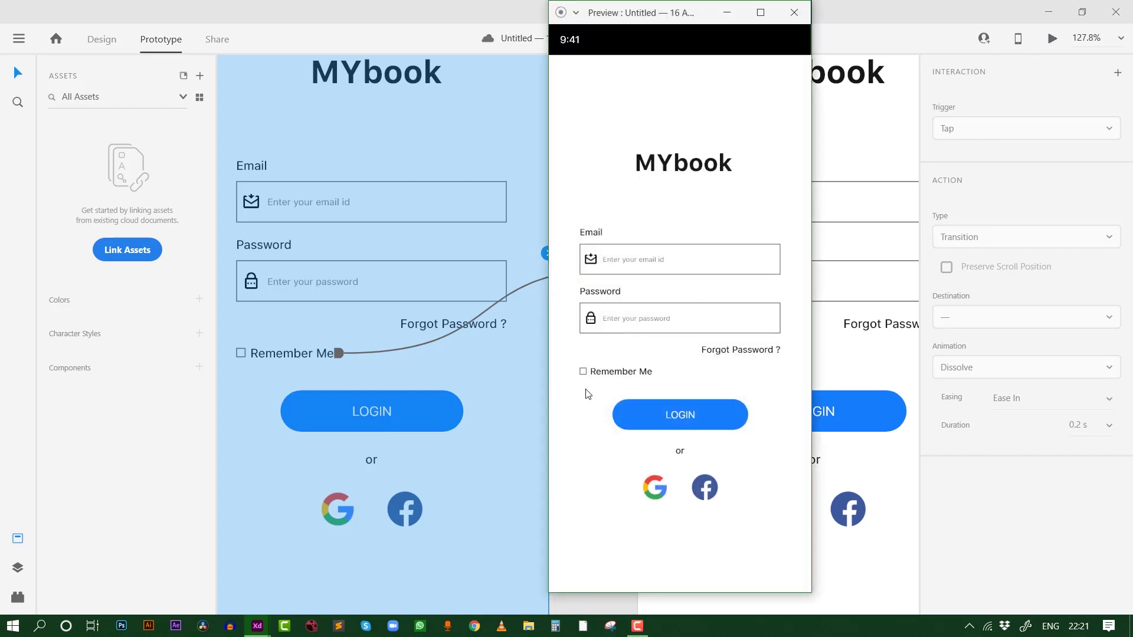
click(584, 372)
click(594, 374)
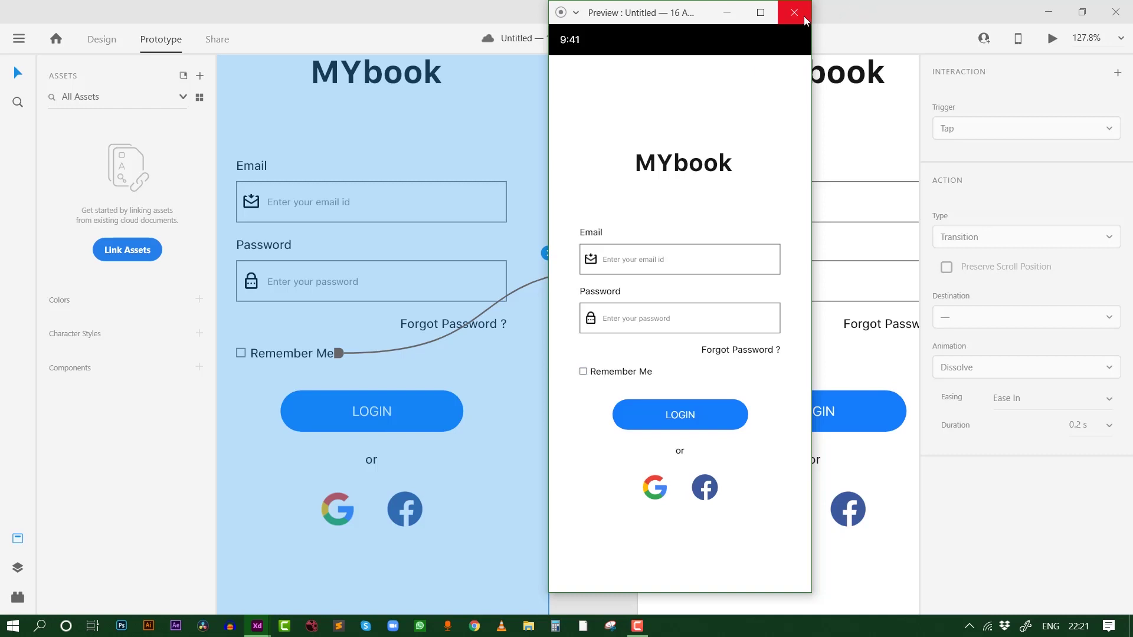
click(794, 12)
scroll(583, 341, down, 5)
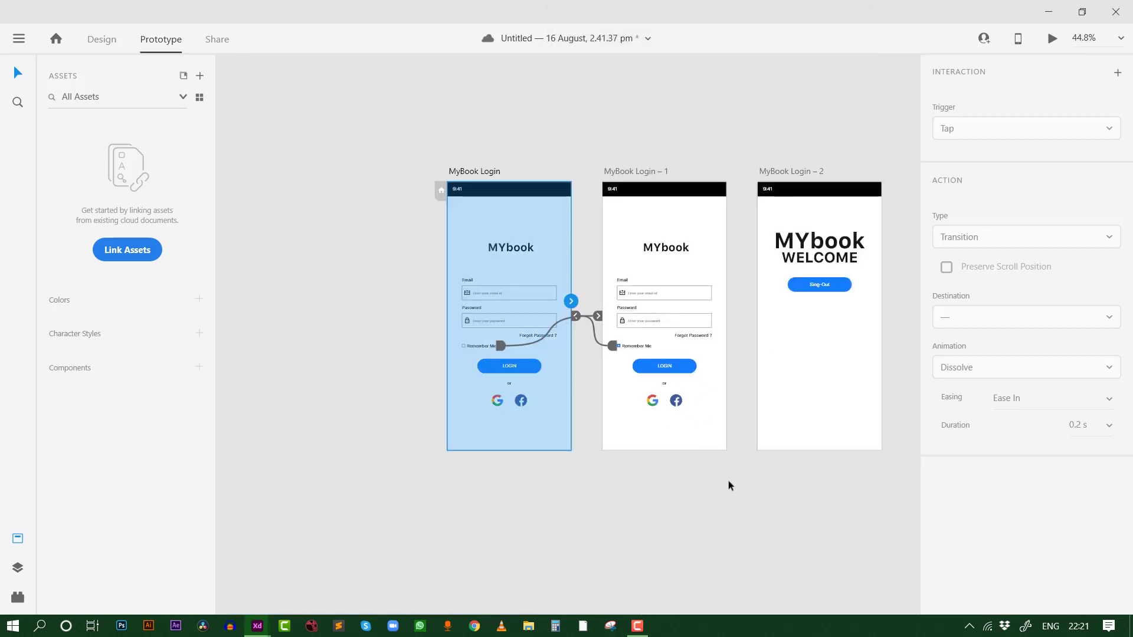
Wire MyBook Login's LOGIN button to MyBook Login – 2 (Tap, Auto-Animate, Ease Out, 0.3 s)
click(523, 372)
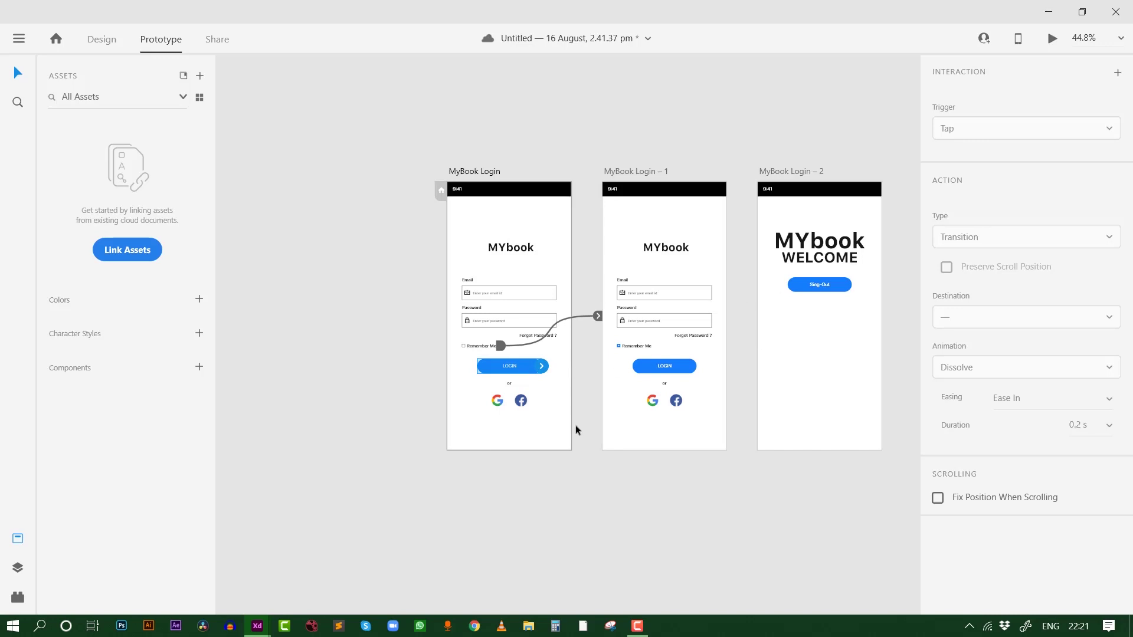
click(598, 499)
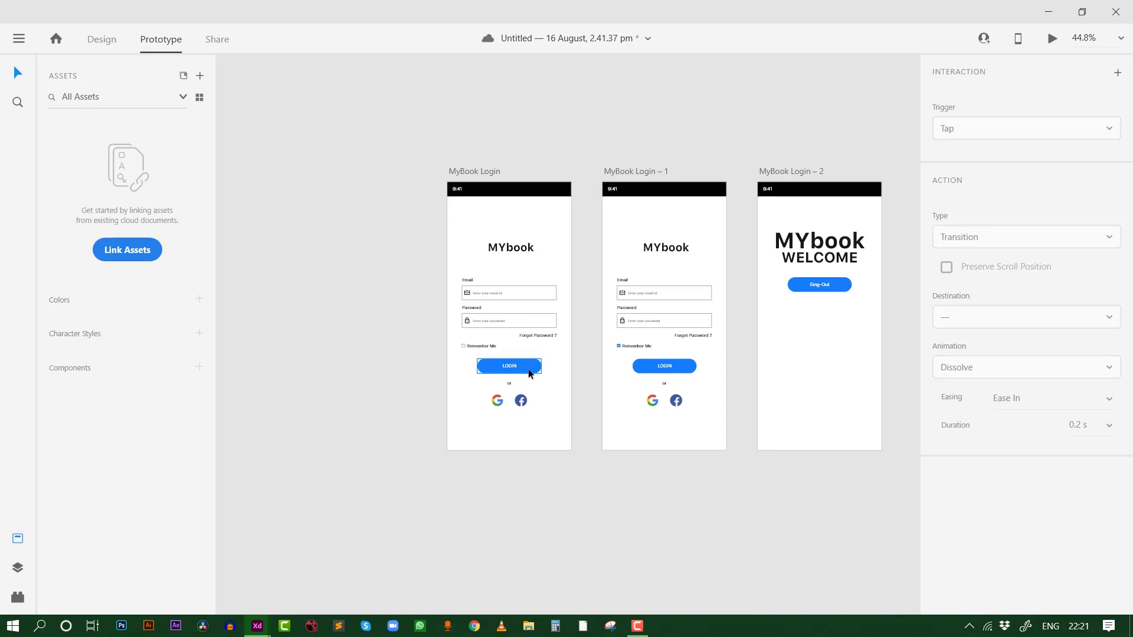
click(876, 336)
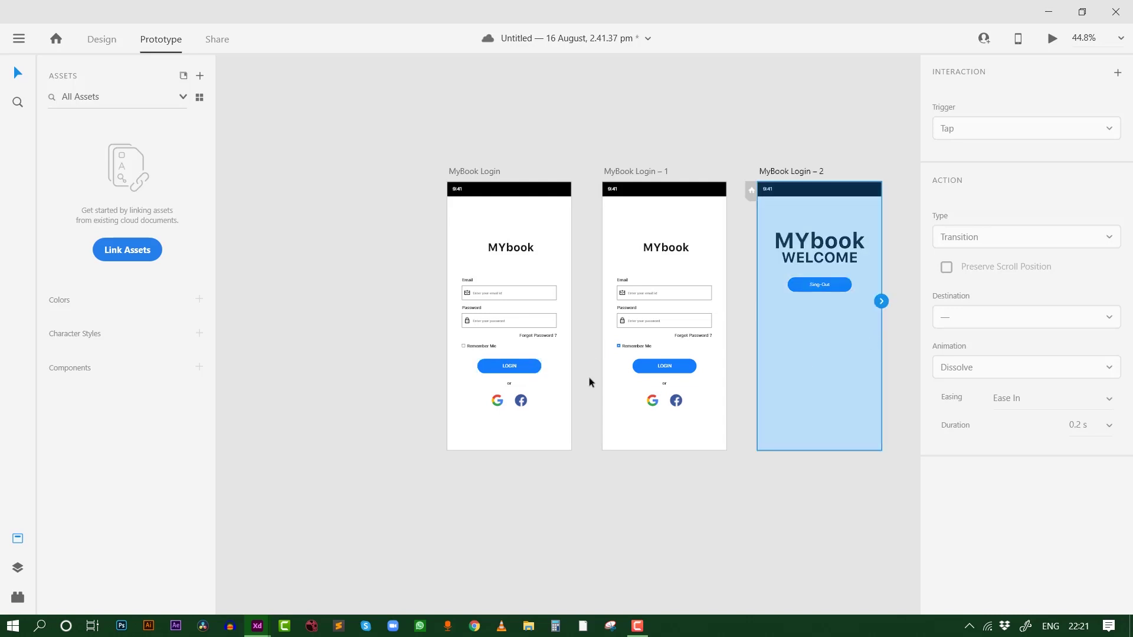
click(527, 370)
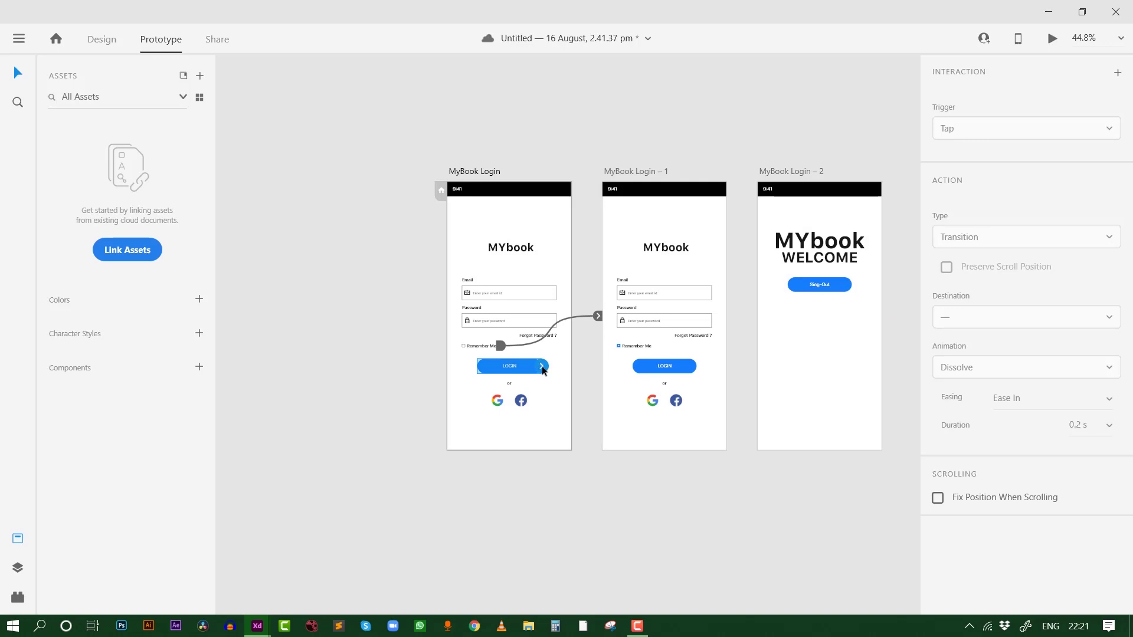
drag(554, 407, 833, 302)
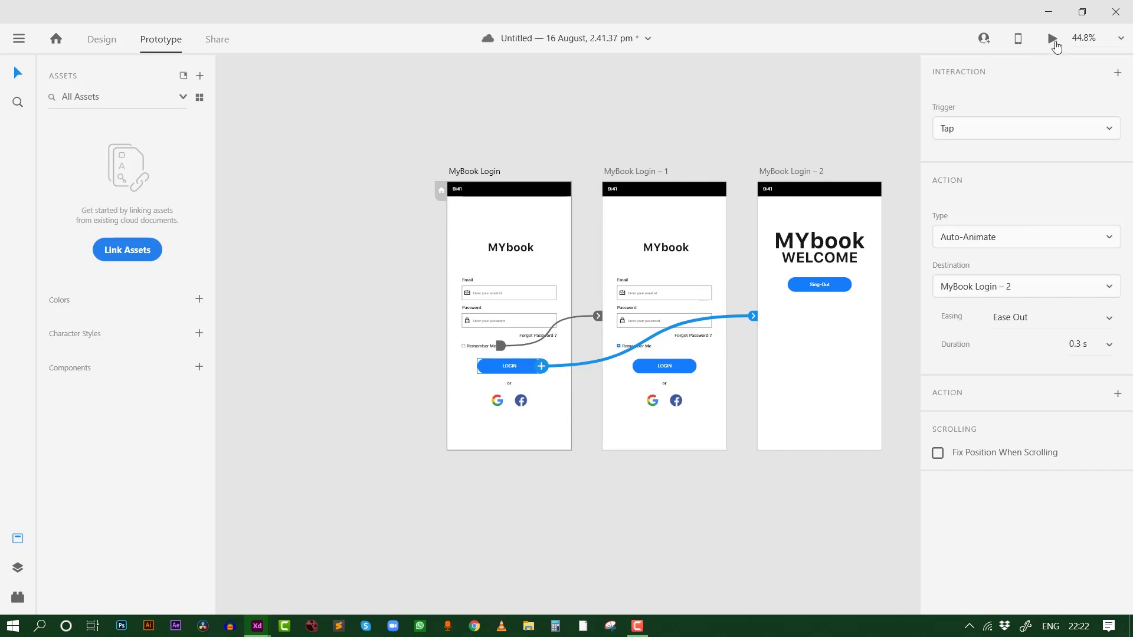
click(470, 171)
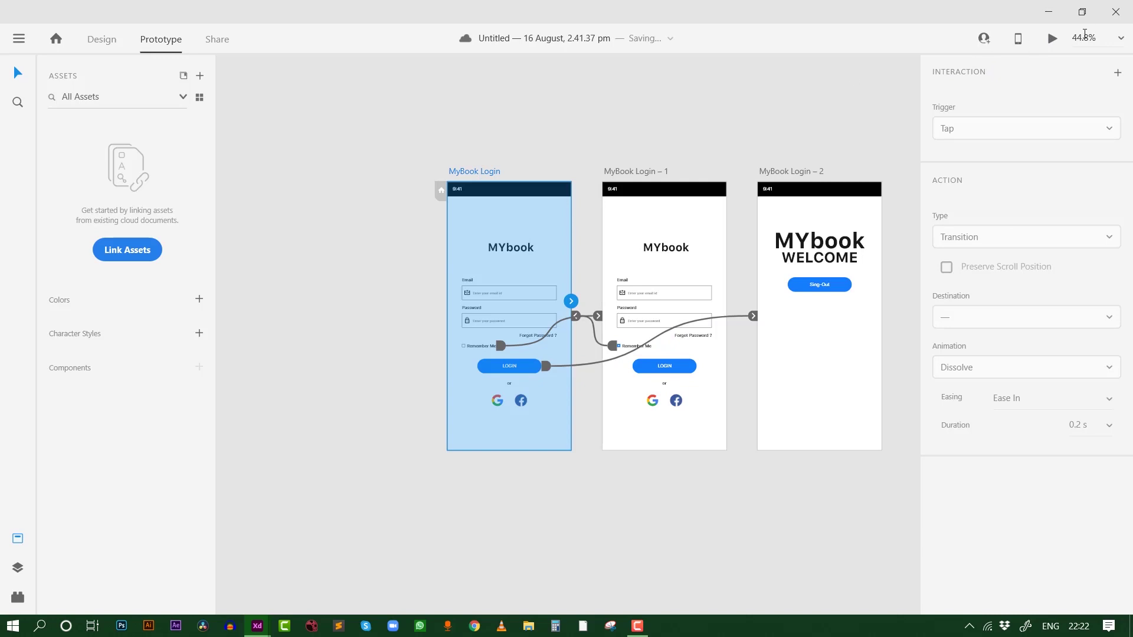
click(1052, 38)
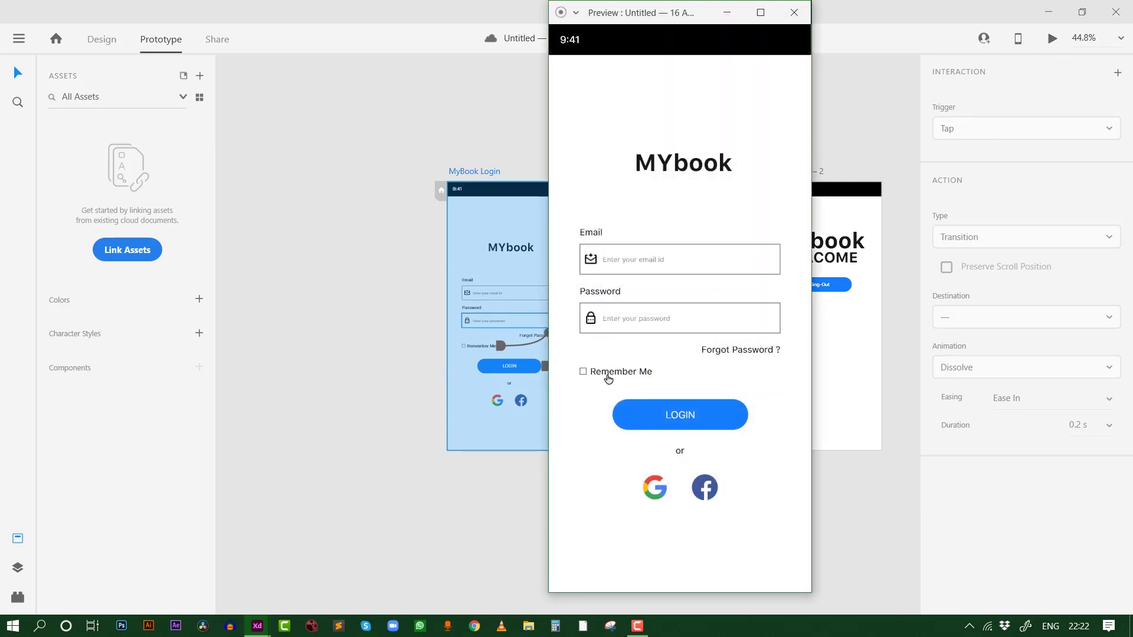
click(608, 378)
drag(626, 15, 298, 65)
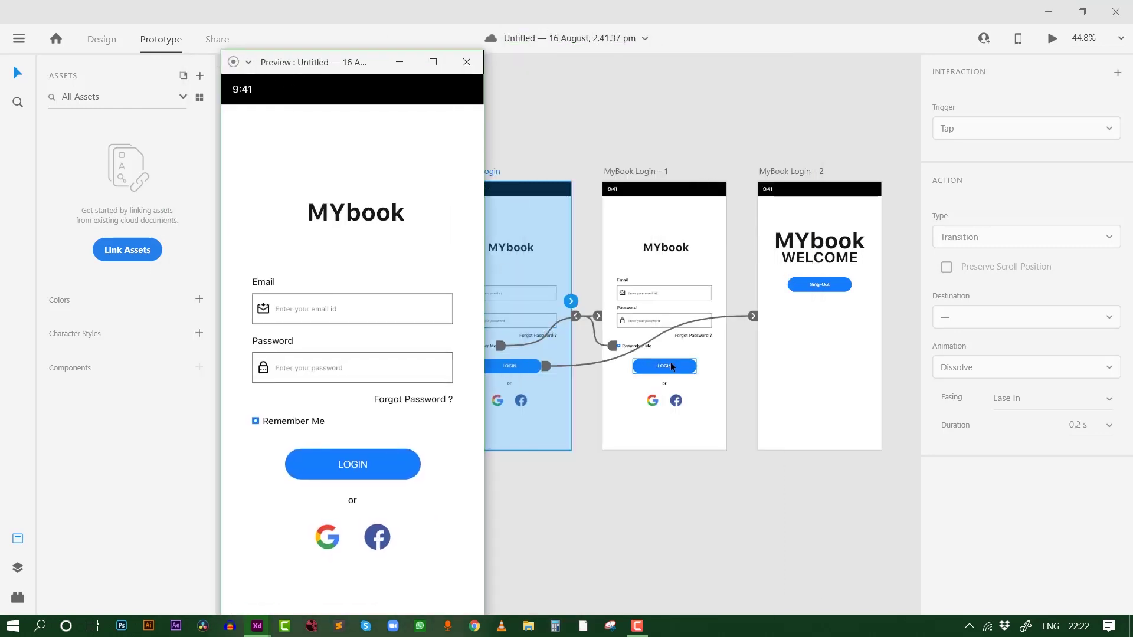
click(298, 424)
click(370, 473)
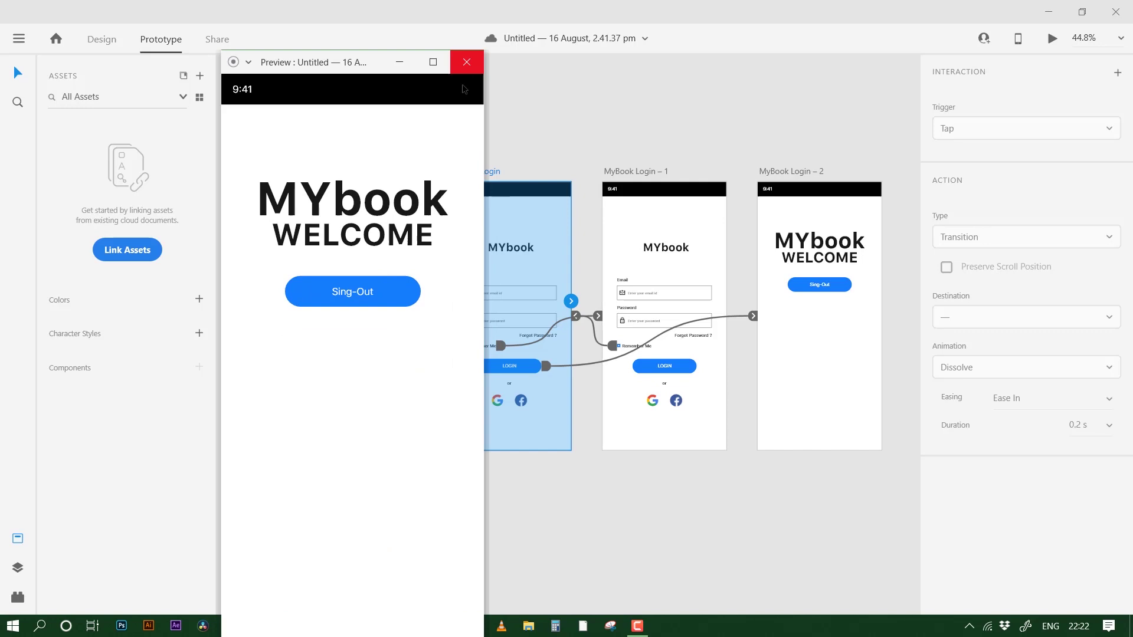
click(466, 62)
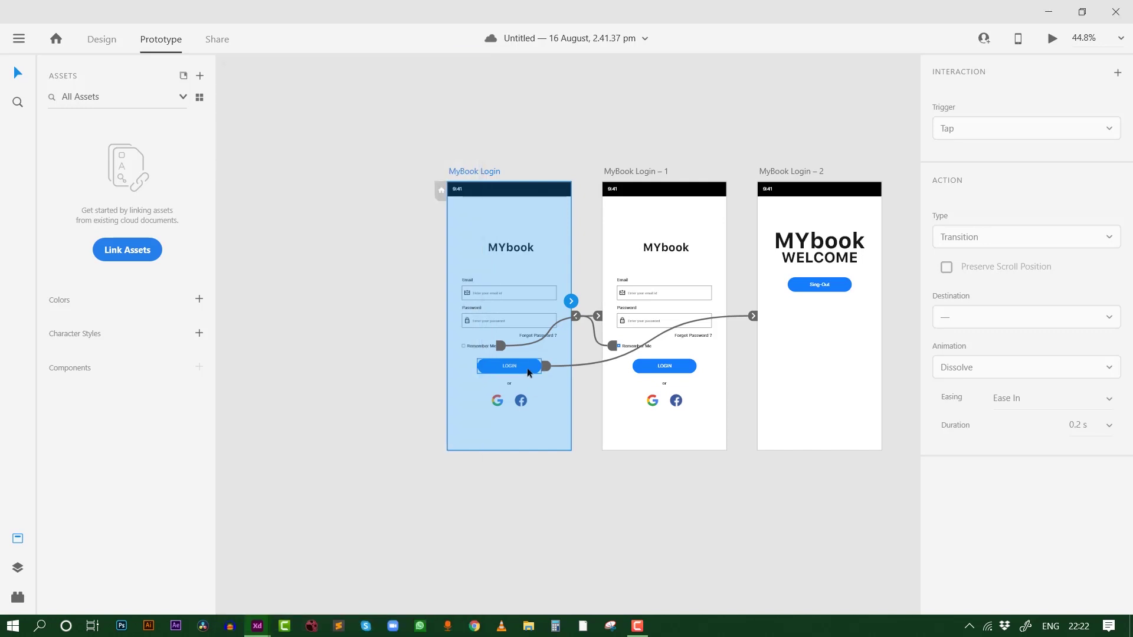
Link MyBook Login – 1's LOGIN to MyBook Login – 2 and Sing-Out back to MyBook Login
click(678, 377)
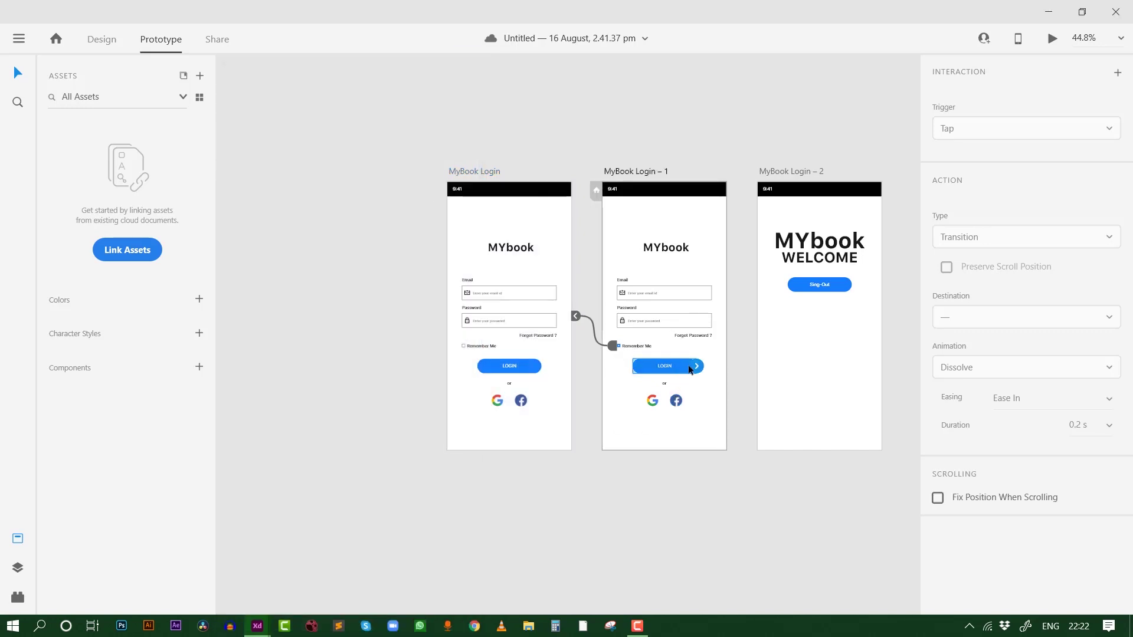
drag(700, 371, 793, 341)
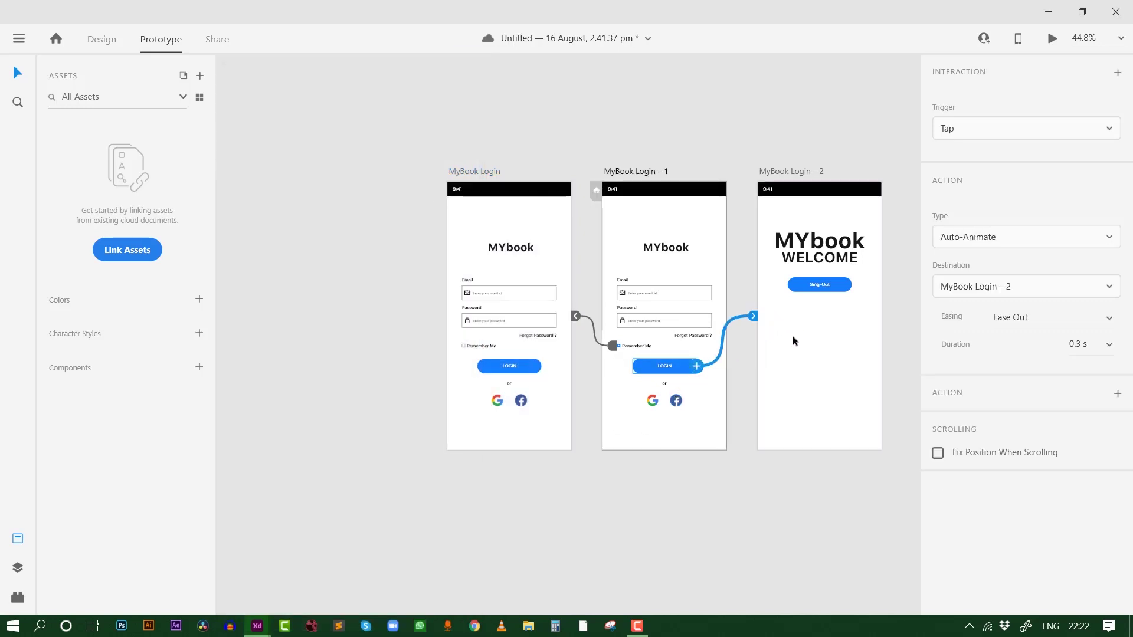
click(813, 287)
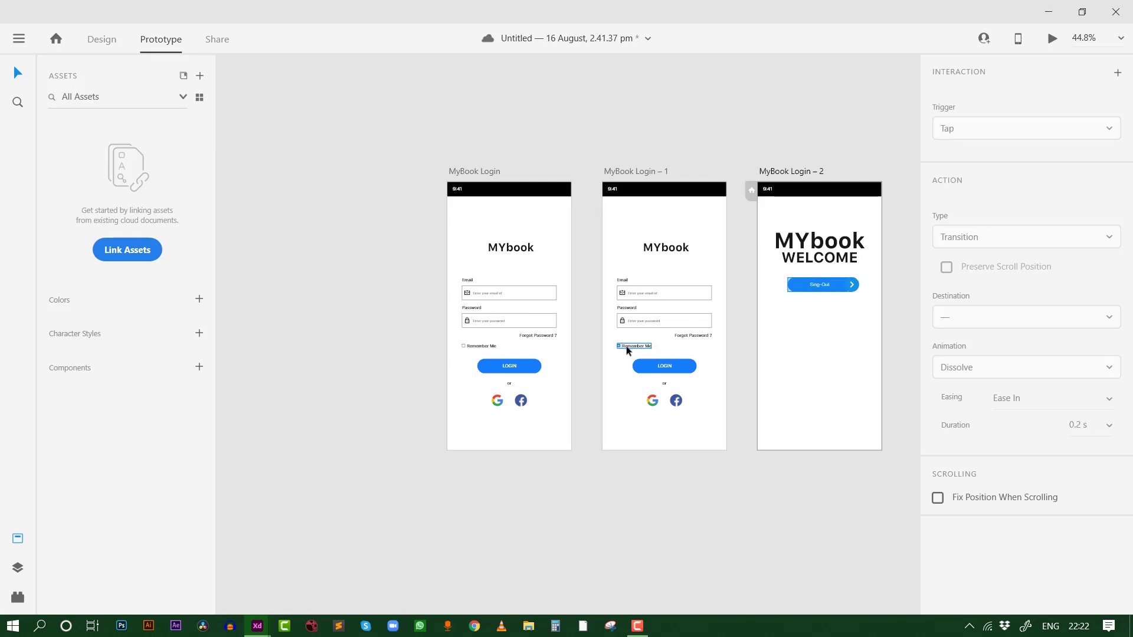
drag(854, 285, 507, 343)
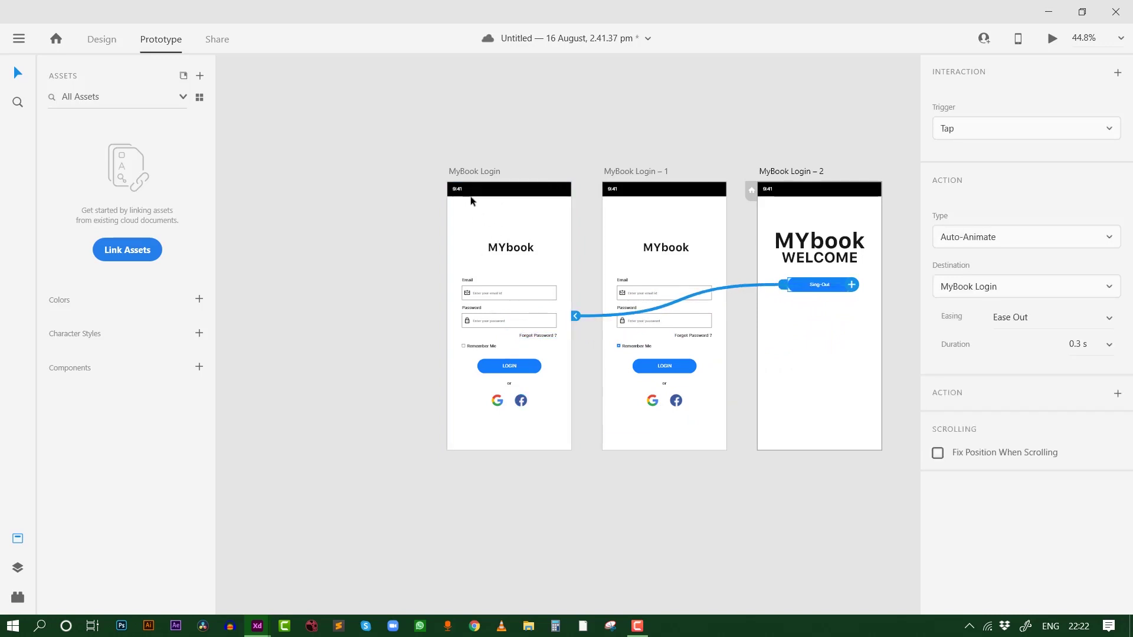
drag(880, 480, 378, 105)
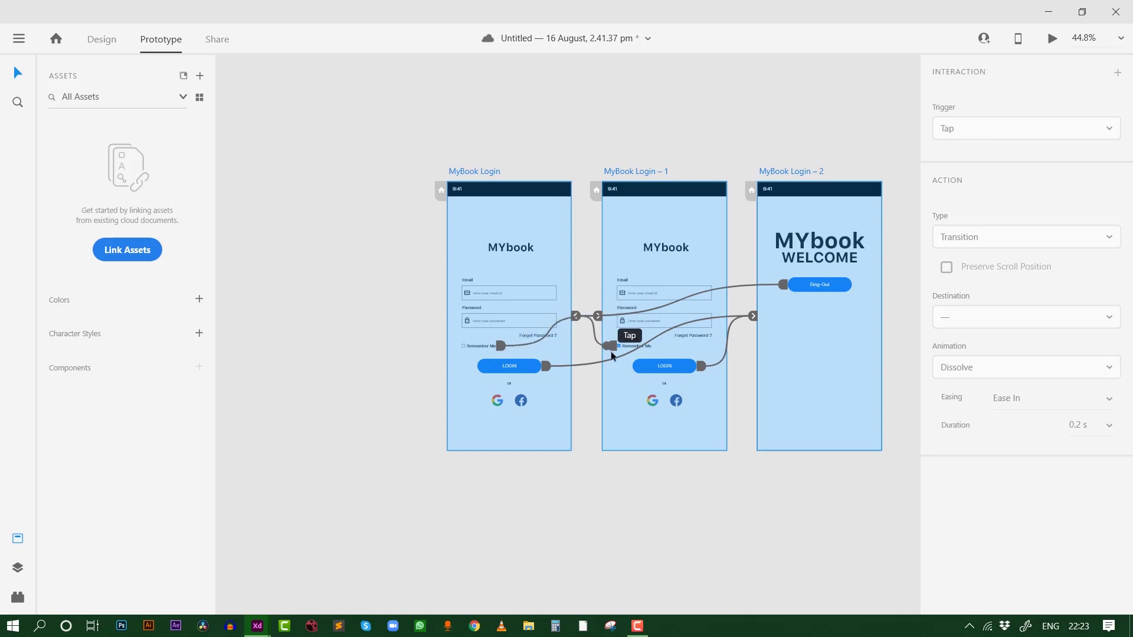
click(505, 147)
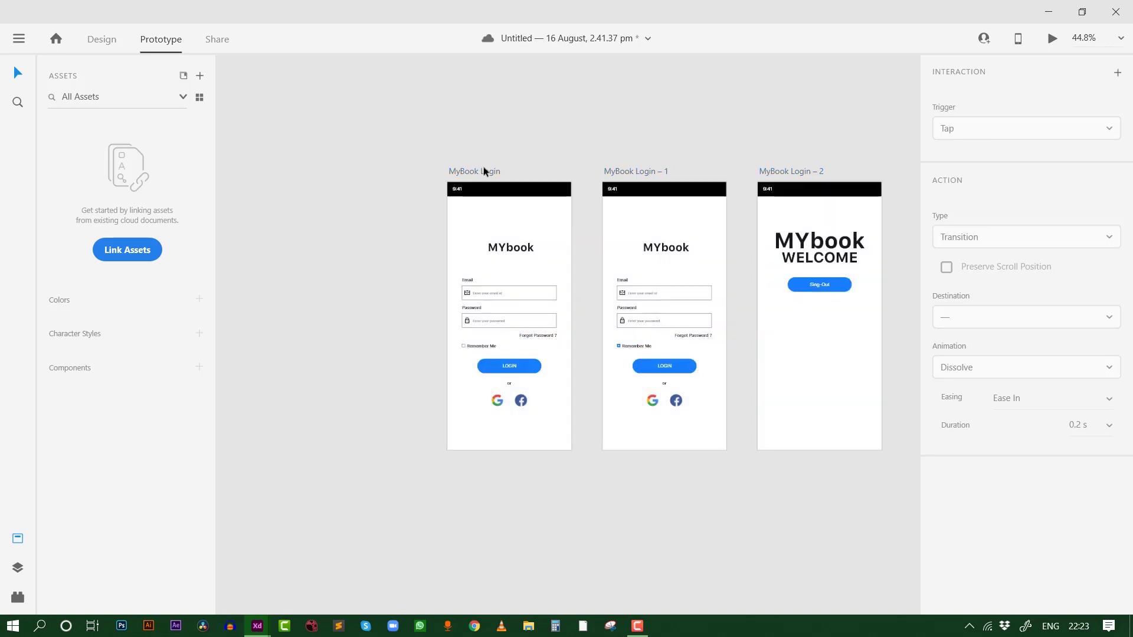
click(483, 171)
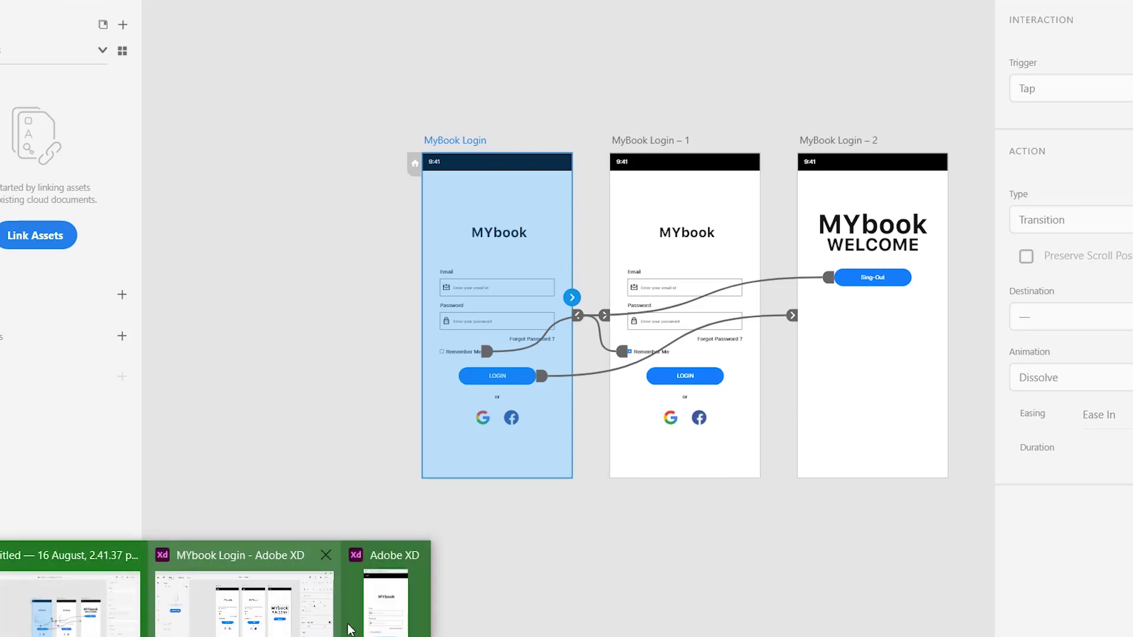
click(372, 616)
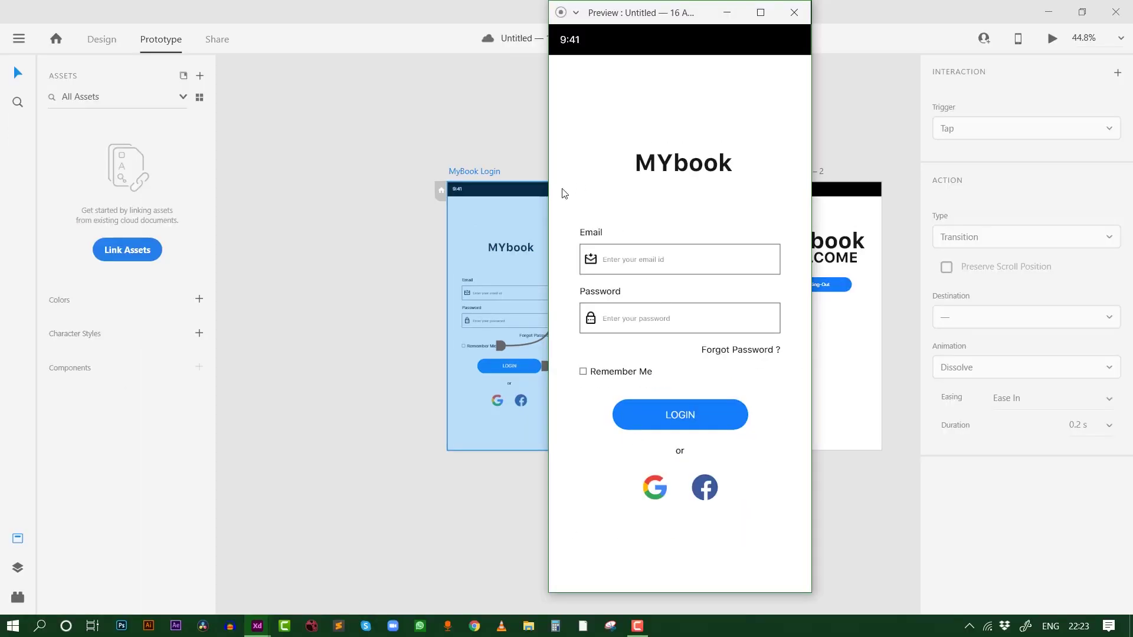
click(607, 374)
click(608, 374)
click(608, 374)
click(608, 375)
click(660, 408)
click(687, 246)
click(603, 375)
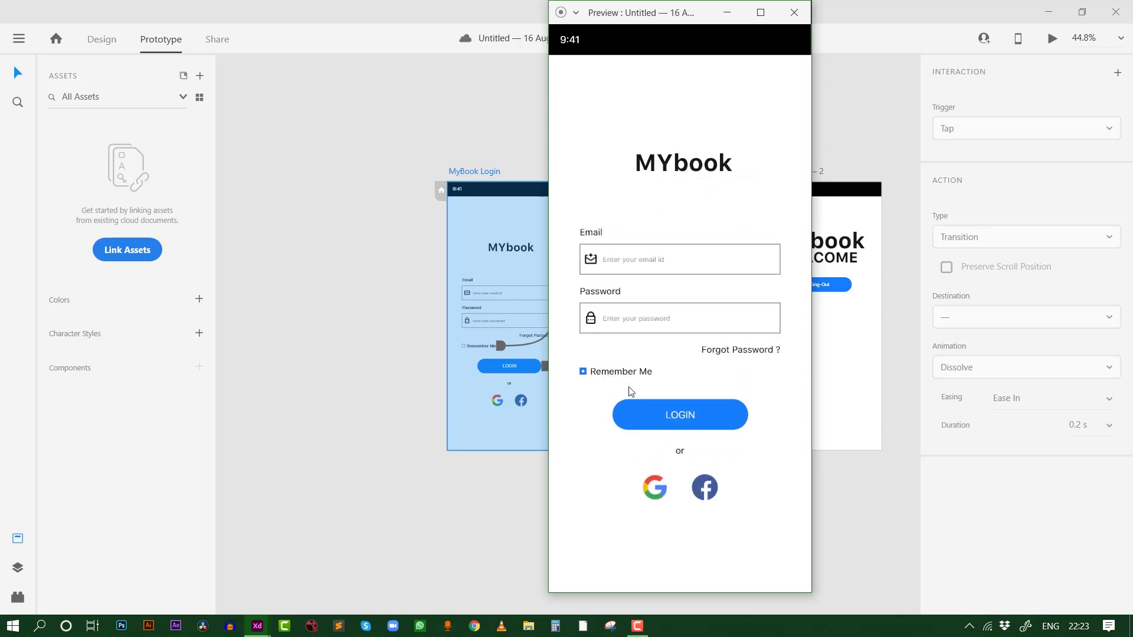
click(688, 416)
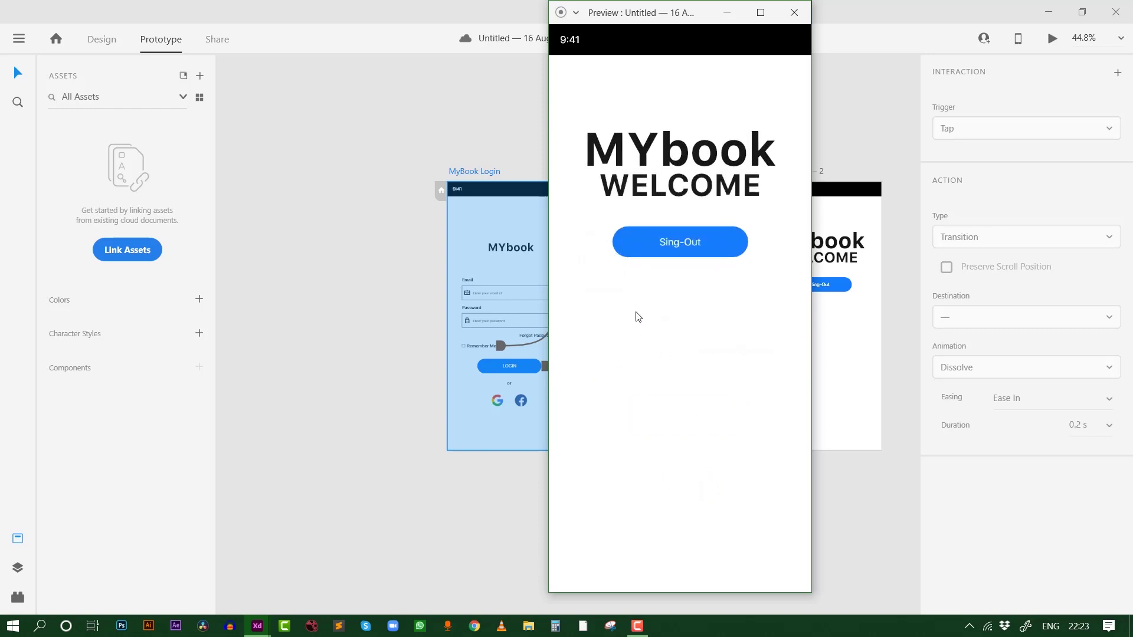
click(668, 246)
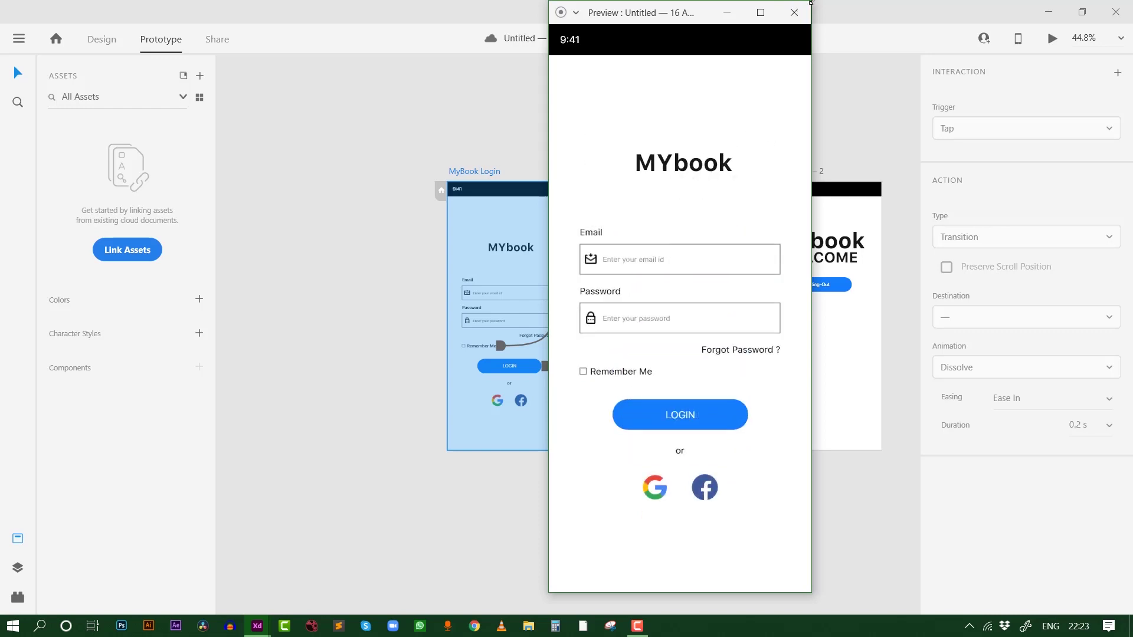
click(794, 12)
drag(757, 132, 718, 145)
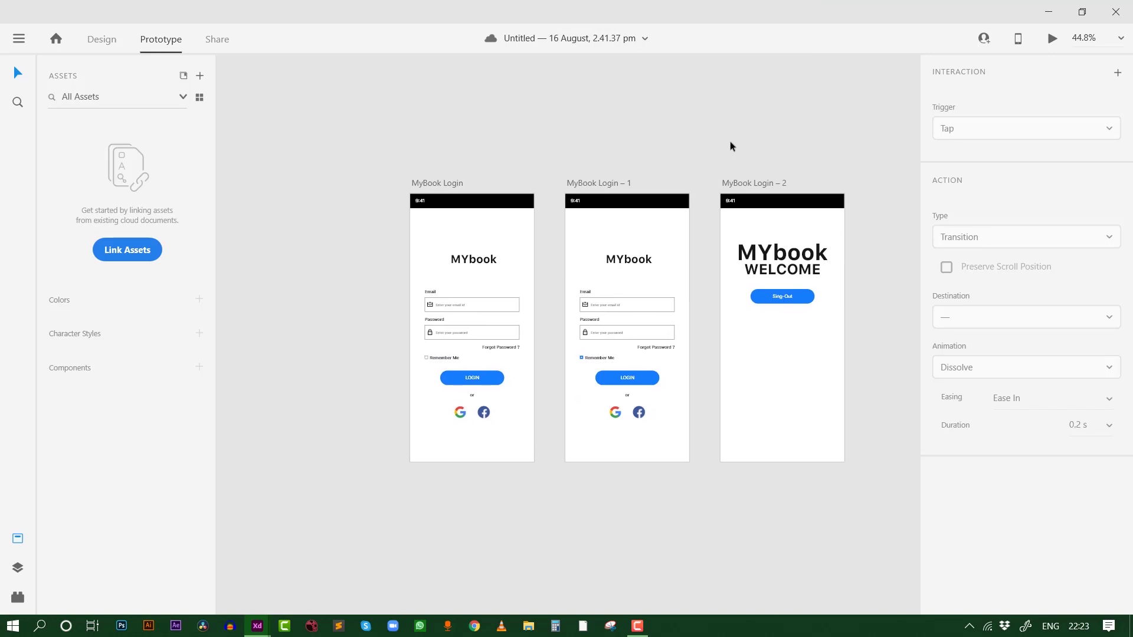